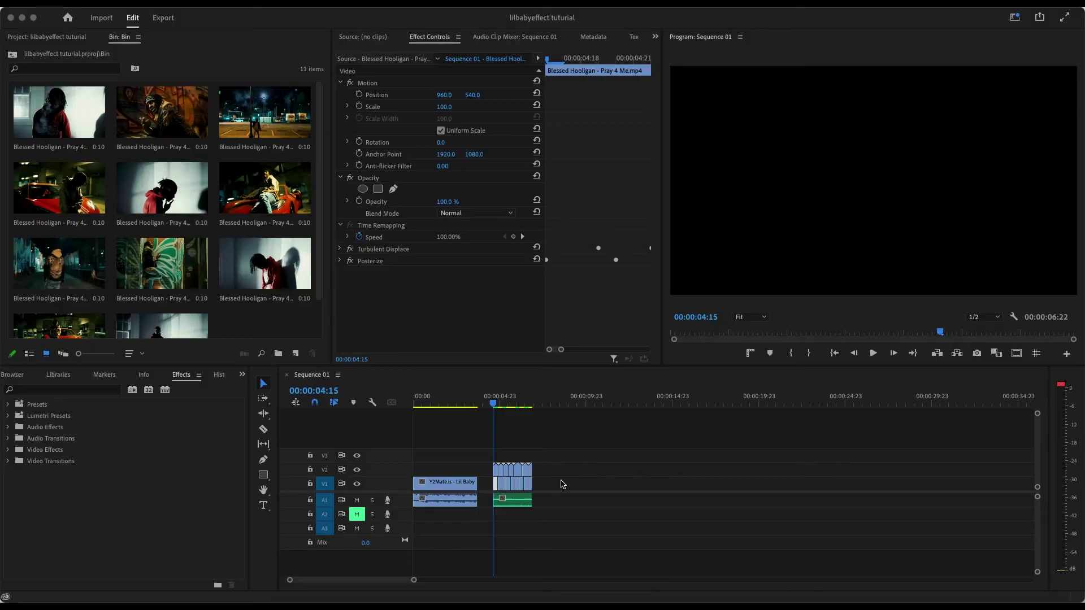
Step: Jump to the sequence end and add all eleven Blessed Hooligan bin clips to V1 after the last clip
left_click(540, 402)
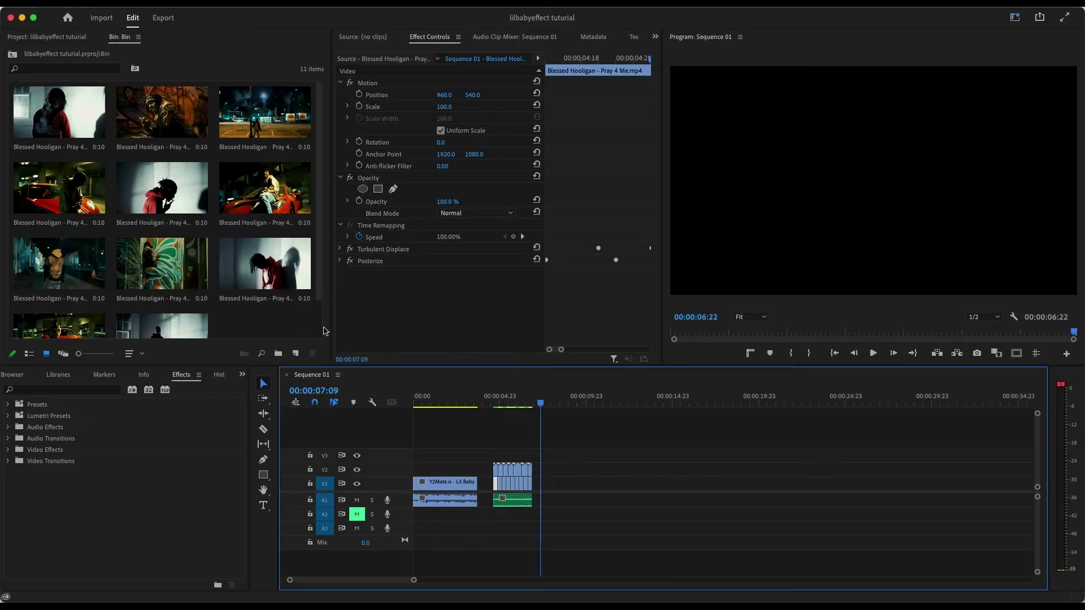
left_click(315, 194)
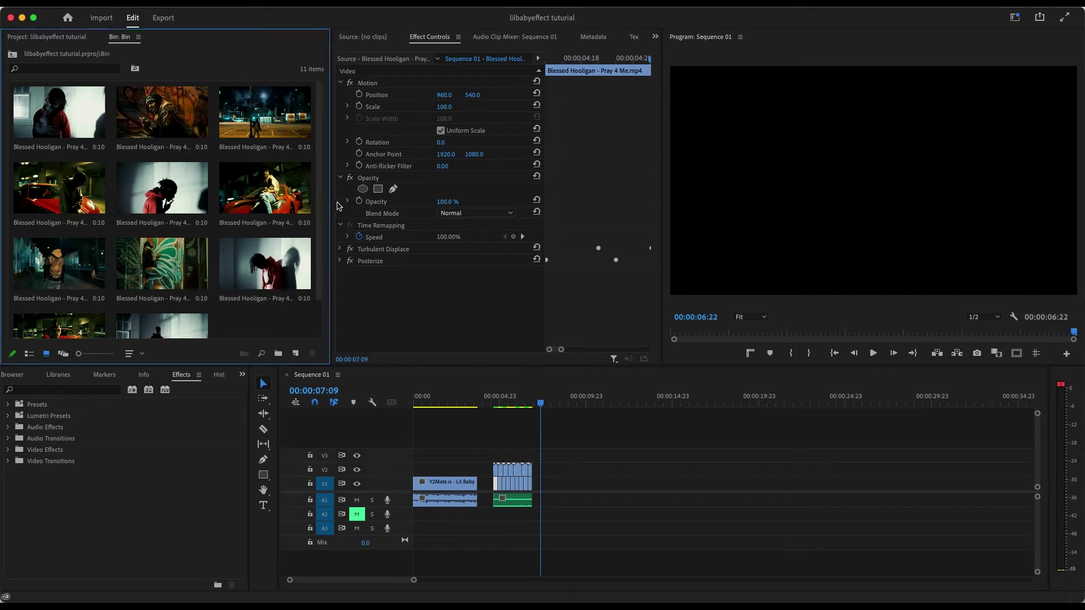
scroll(315, 153, "down", 1)
scroll(314, 153, "up", 1)
key("shift+3")
key("End")
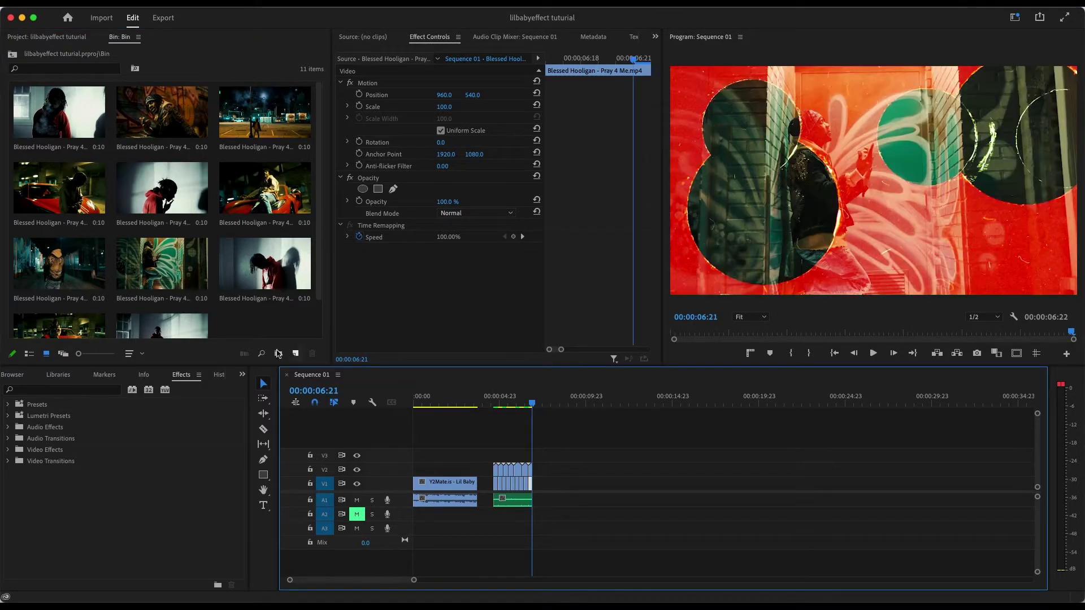
left_click_drag(297, 327, 12, 86)
left_click_drag(71, 116, 551, 483)
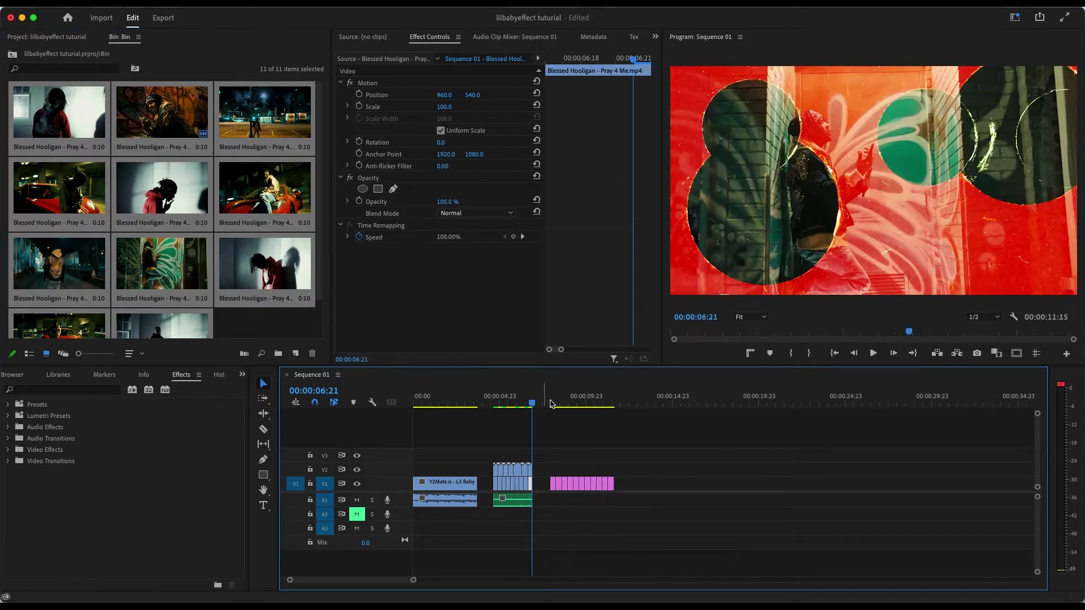
Step: Scrub the new clips, checking frames around 00:00:07:23 to 00:00:08:00
left_click(548, 403)
left_click_drag(416, 583, 333, 580)
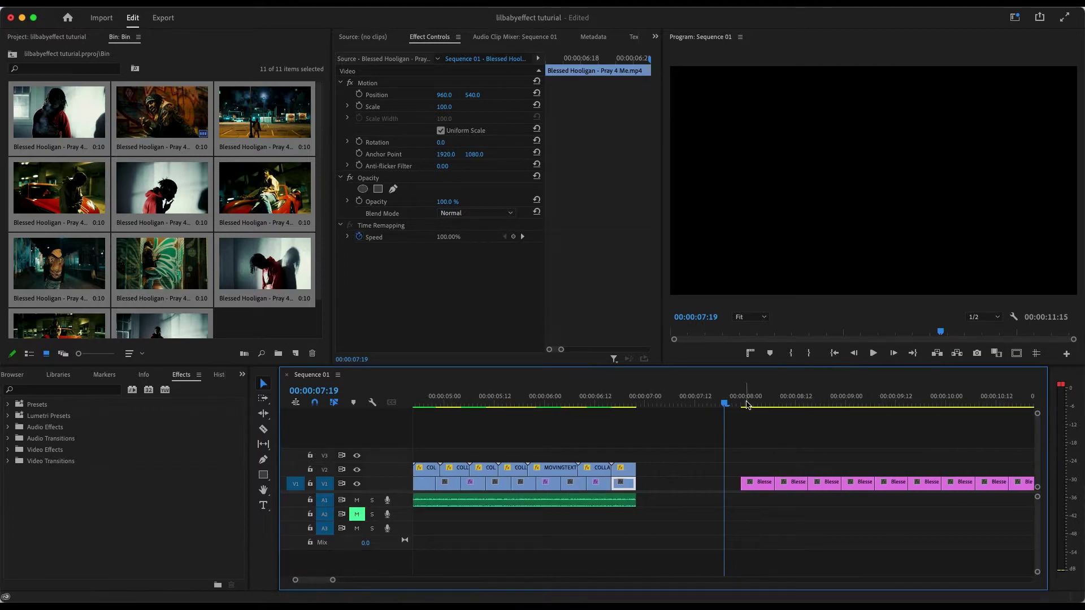
left_click(746, 403)
key("Right")
key("Right")
key("Right")
key("Right")
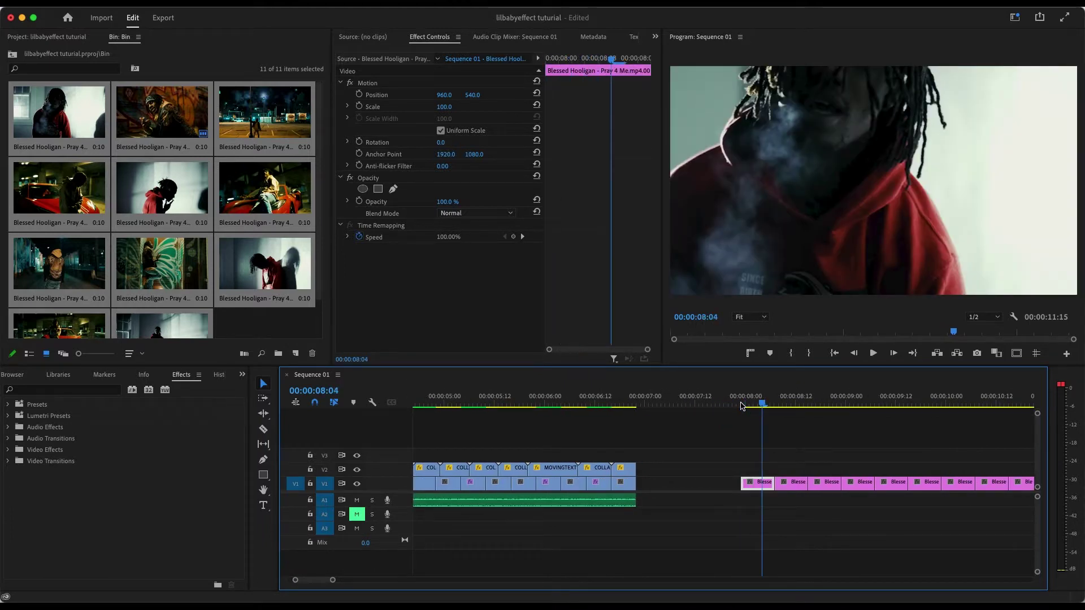
left_click(742, 402)
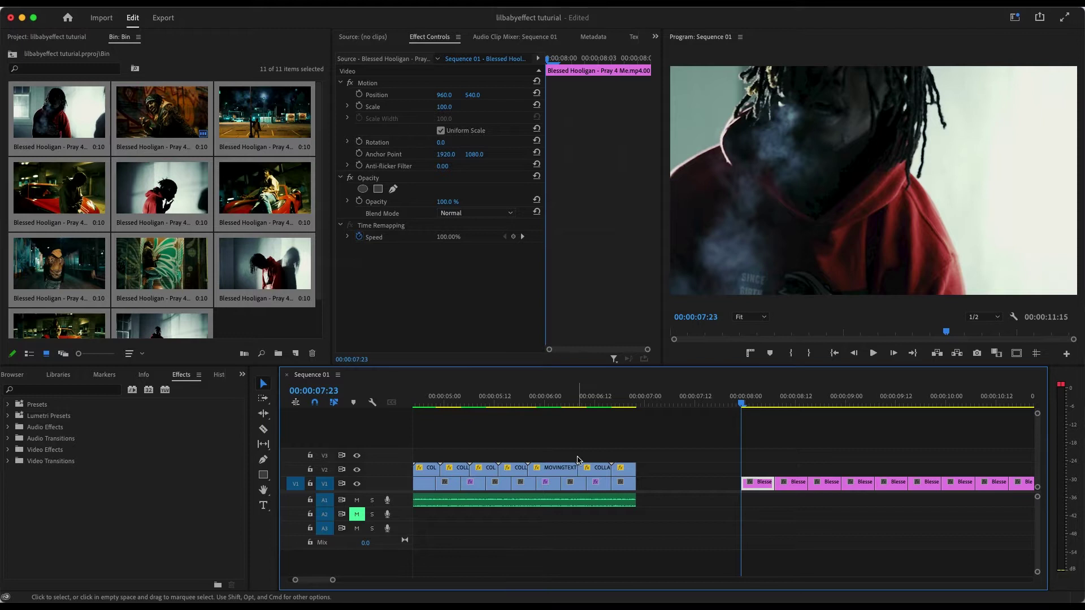
scroll(601, 459, "up", 5)
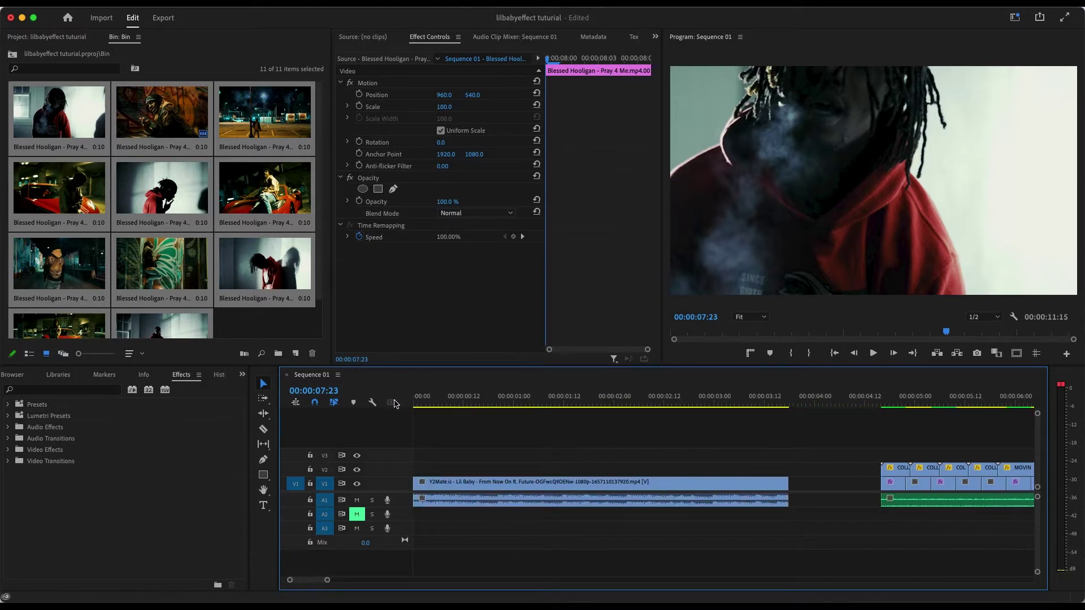
Step: Play the sequence from the start, then frame-step from 00:00:07:23 to find a cut point
left_click(416, 400)
key("space")
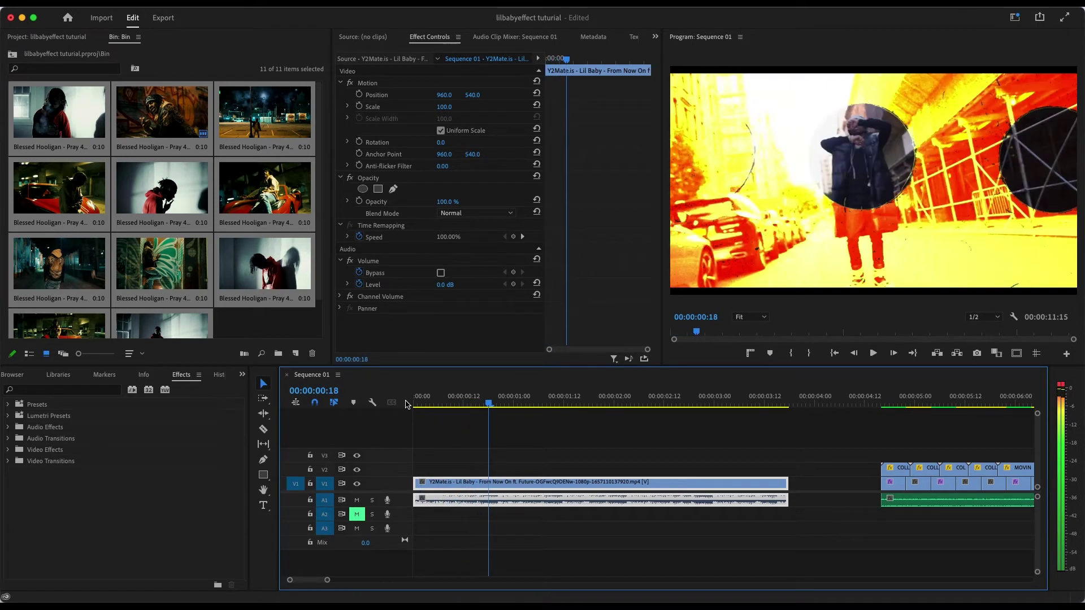
scroll(727, 435, "right", 3)
scroll(727, 434, "right", 3)
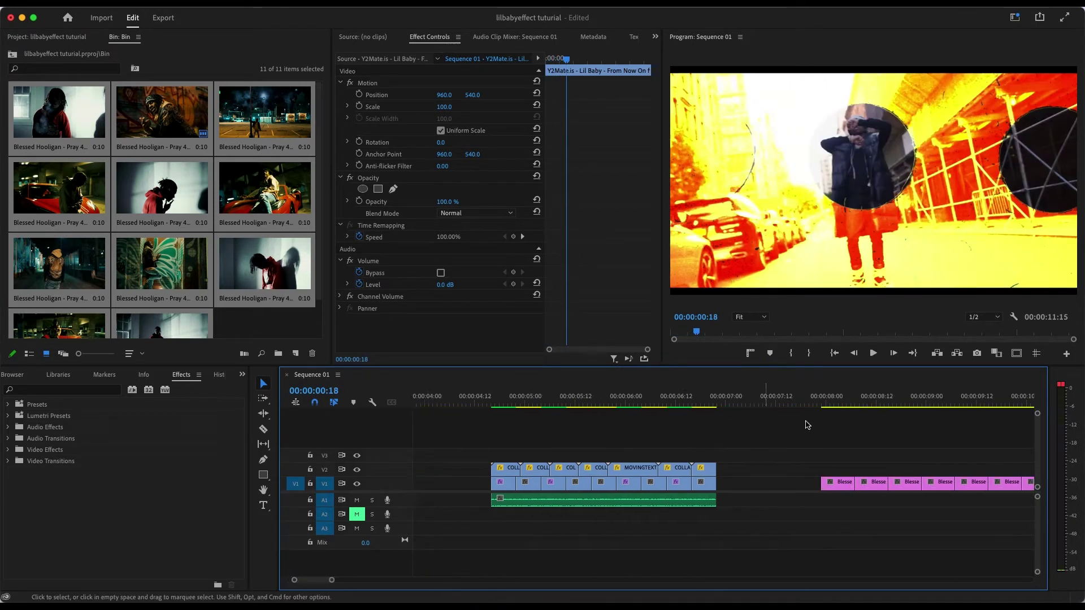
left_click(822, 402)
scroll(820, 413, "right", 3)
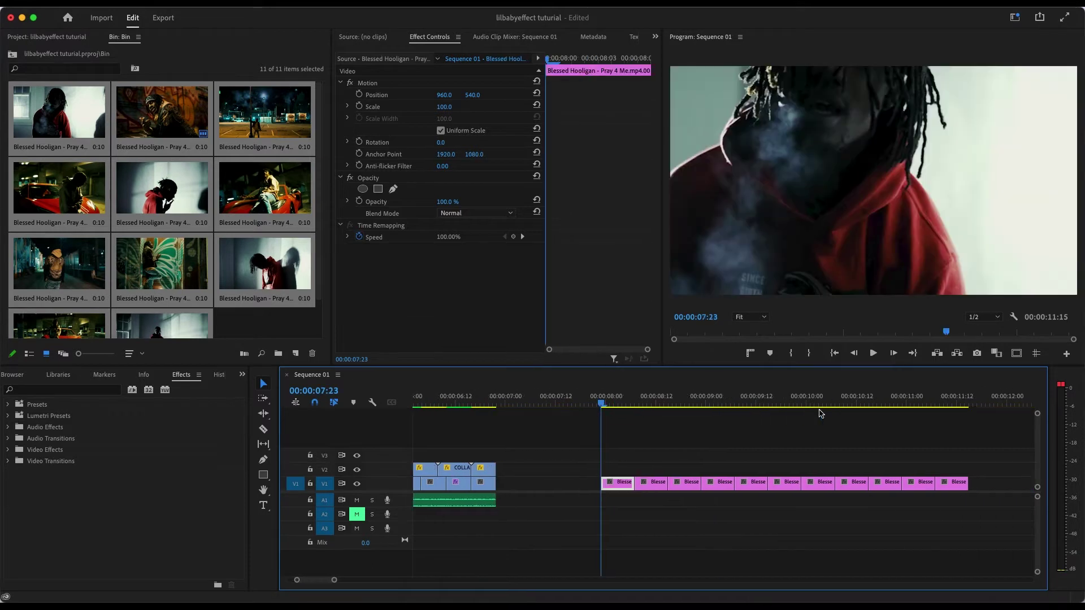
key("Right")
key("Right")
key("Right")
key("Right")
key("Right")
key("Right")
Step: Trim the end of each Blessed Hooligan clip to shorten it
left_click_drag(632, 481, 634, 483)
left_click(665, 402)
left_click_drag(700, 482, 692, 483)
left_click_drag(734, 482, 792, 483)
left_click_drag(834, 482, 859, 482)
left_click(902, 402)
left_click_drag(900, 482, 926, 483)
left_click_drag(967, 482, 959, 482)
left_click(960, 402)
Step: Slide the trimmed clips left to close the gaps, previewing around 00:00:08:07
left_click_drag(649, 485, 741, 484)
left_click_drag(900, 484, 932, 484)
left_click(614, 401)
mouse_move(615, 401)
left_mouse_down()
mouse_move(649, 402)
mouse_move(635, 401)
left_mouse_up()
Step: Apply Scale to Frame Size to all eleven pink clips and zoom the timeline out
left_click_drag(590, 466, 893, 495)
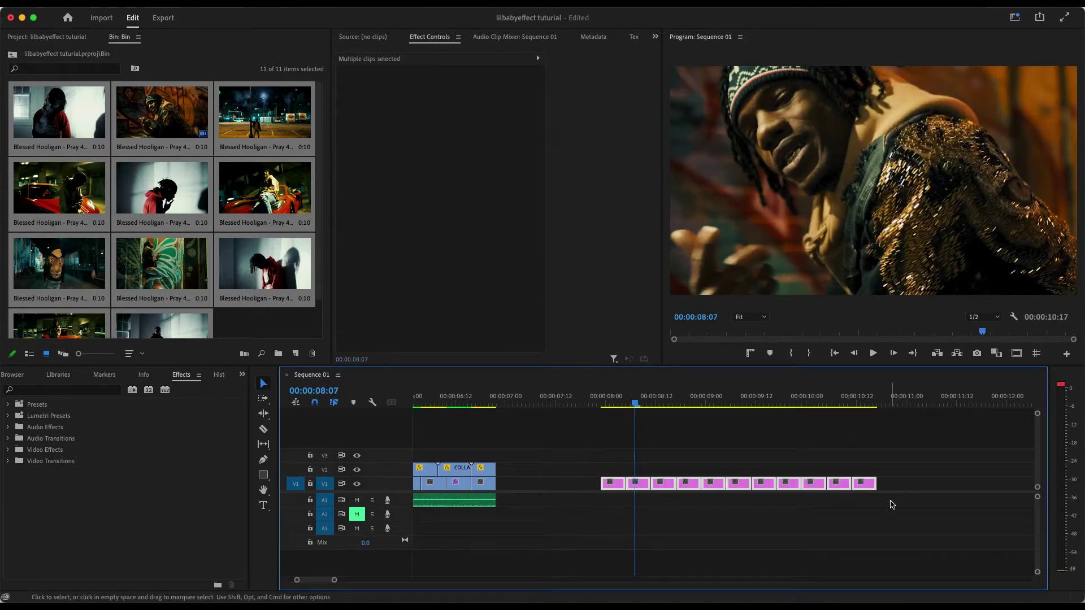
right_click(842, 489)
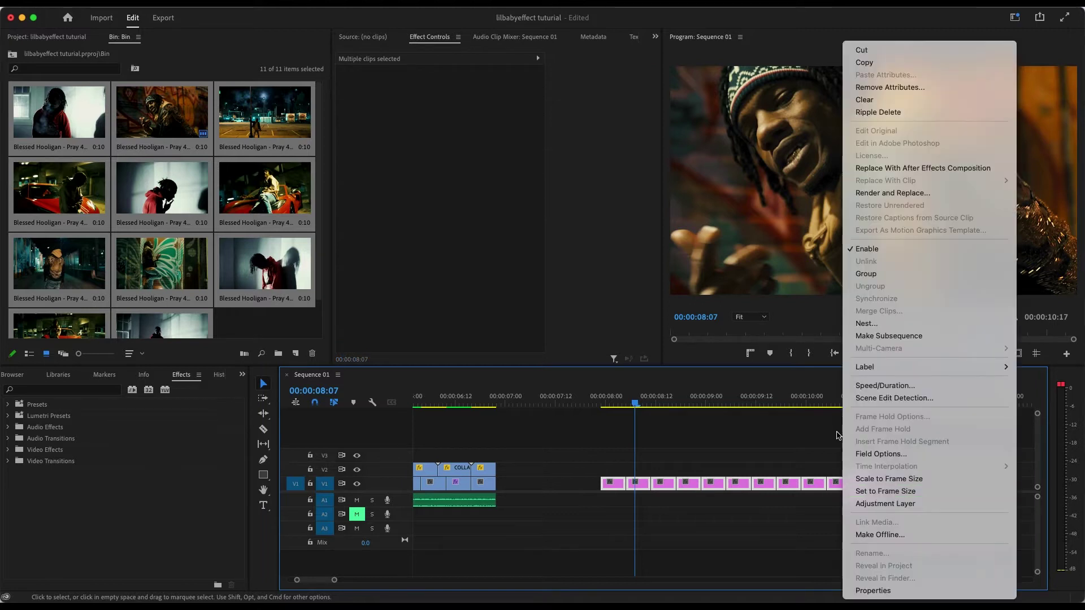
left_click(881, 479)
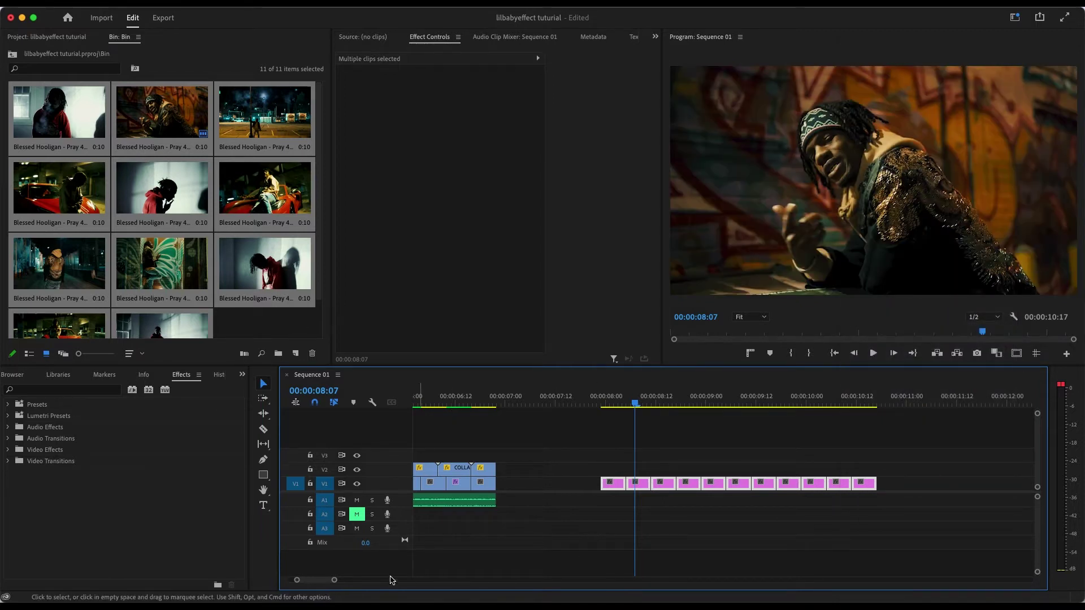
left_click_drag(334, 580, 373, 580)
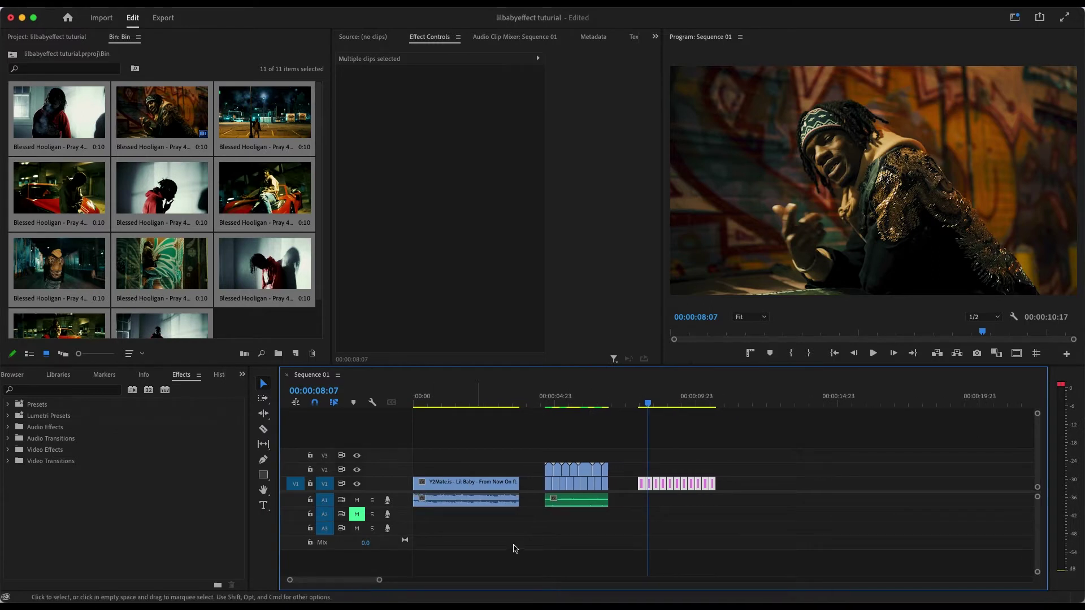
Step: Place a COLLAGE alpha clip from the Project bin onto V2 above the pink clips
left_click(633, 476)
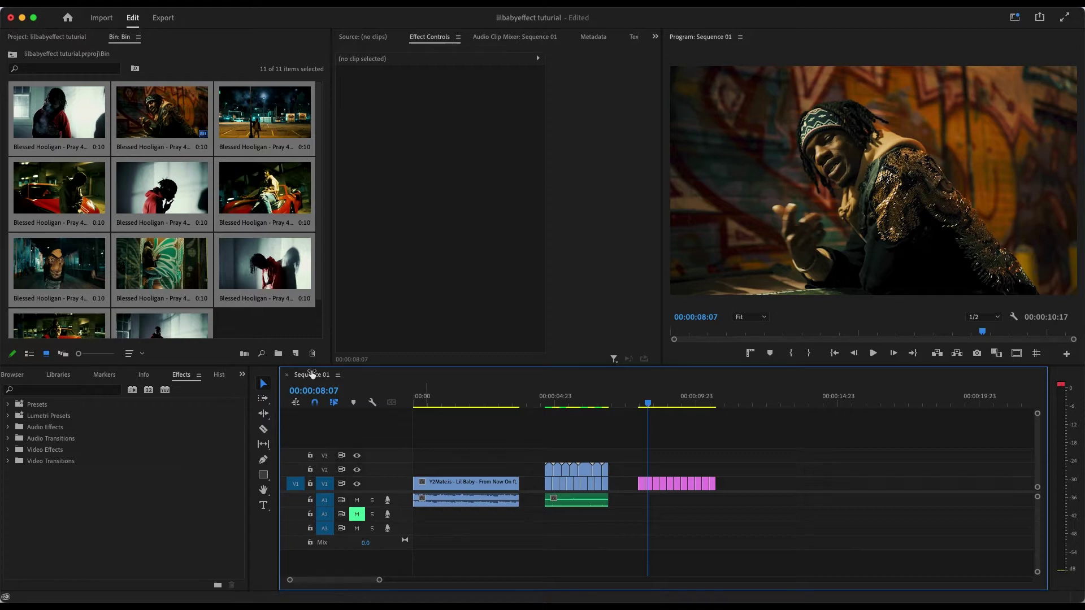
left_click(53, 39)
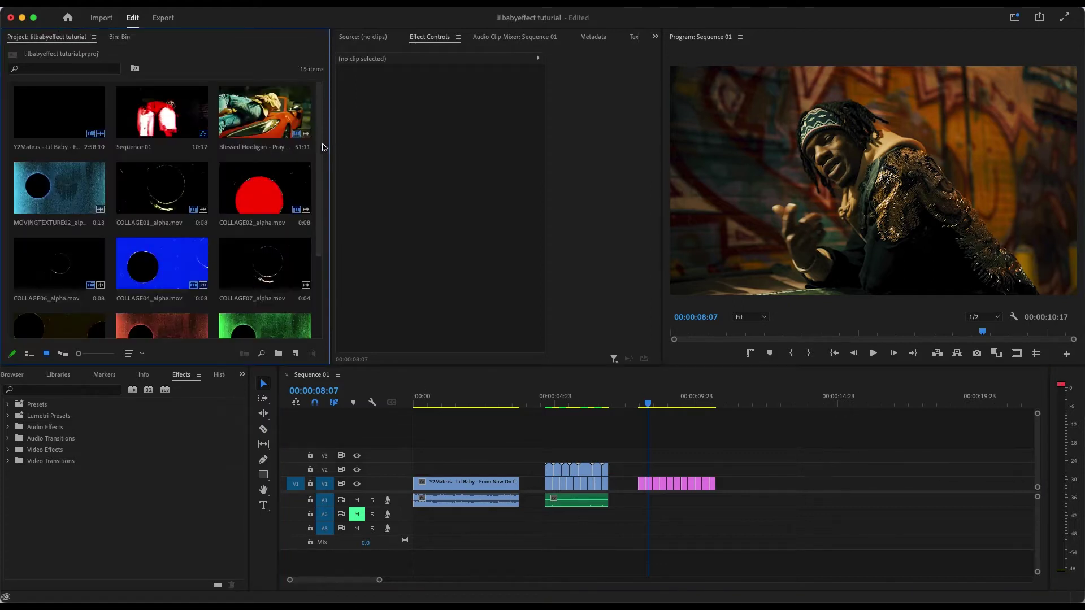
scroll(317, 155, "down", 3)
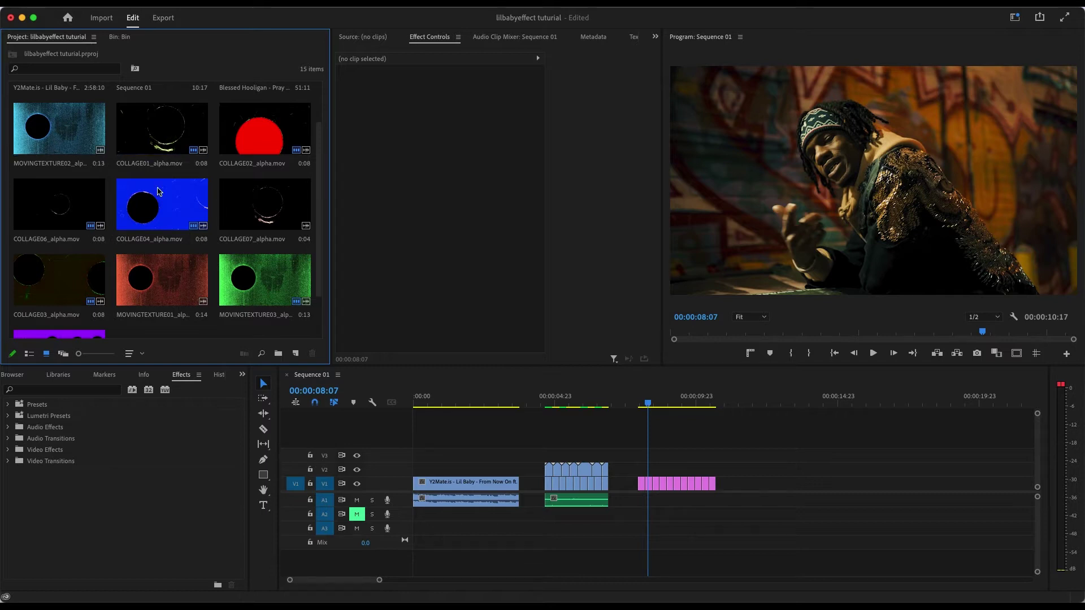
scroll(319, 167, "up", 2)
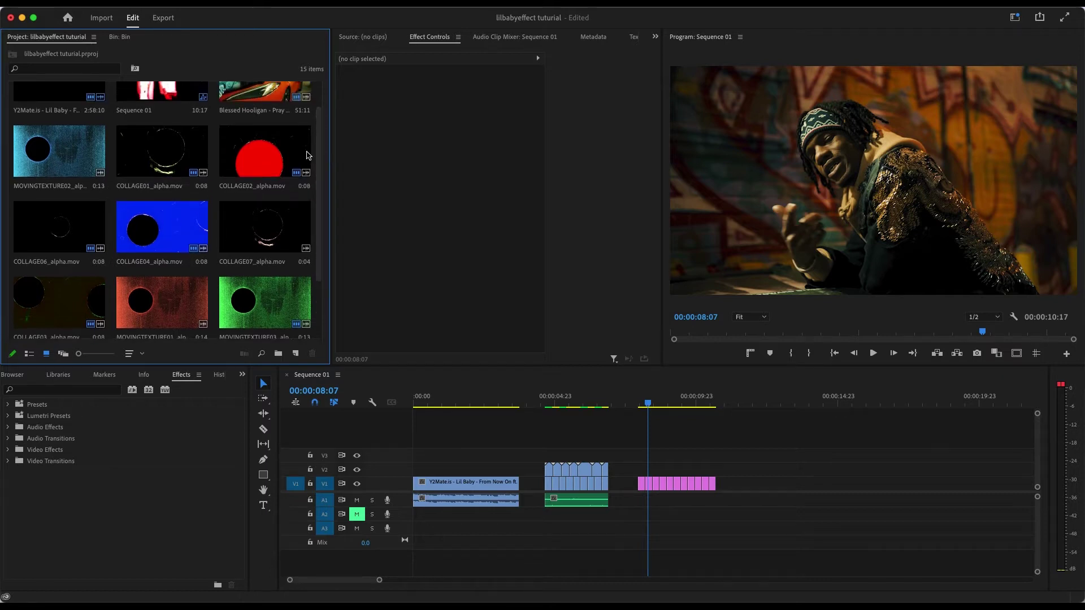
left_click(265, 151)
left_click_drag(264, 226, 646, 468)
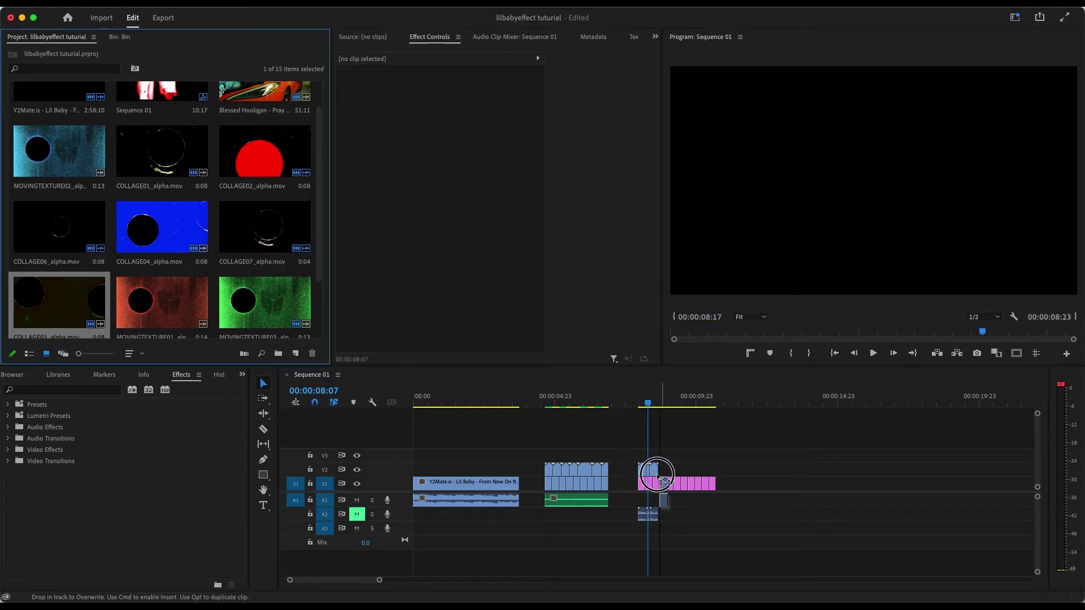
Step: Zoom in and play back the new collage section from 00:00:07:21
left_click(702, 481)
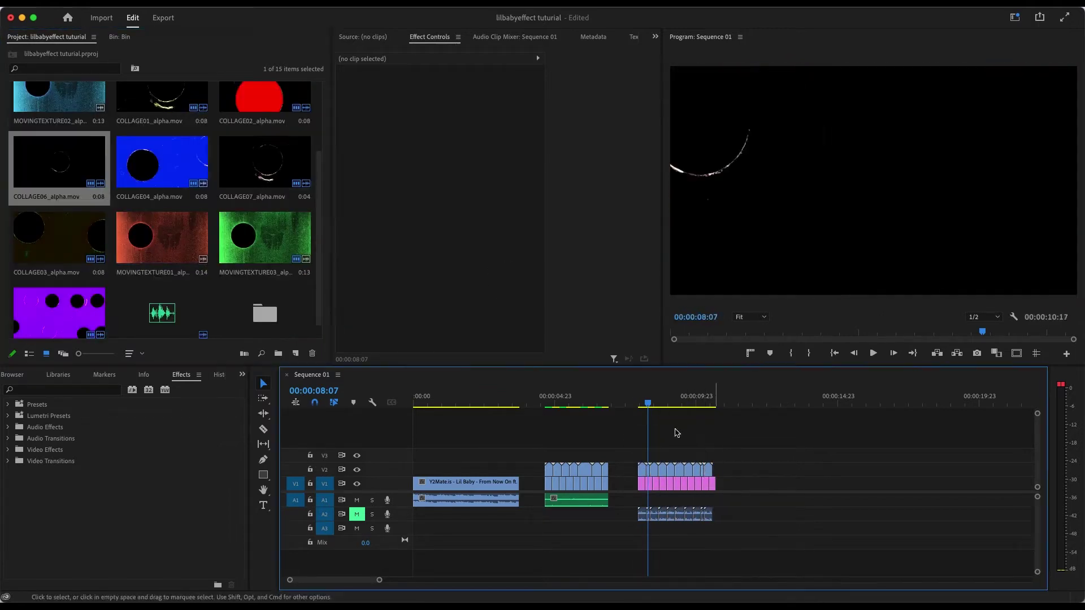
mouse_move(379, 580)
left_mouse_down()
mouse_move(332, 580)
mouse_move(361, 579)
left_mouse_up()
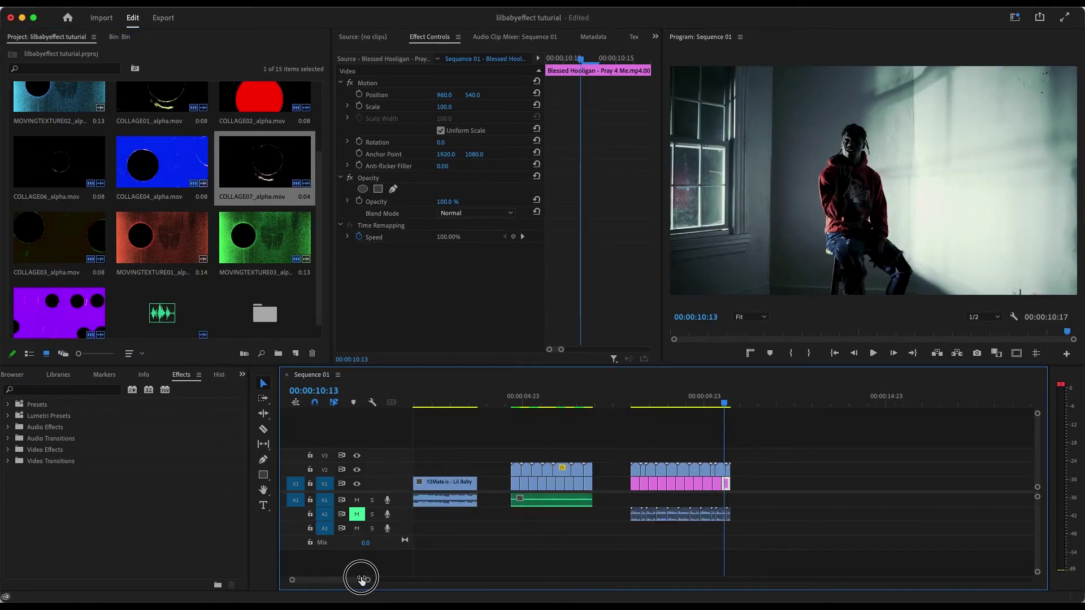
left_click(627, 399)
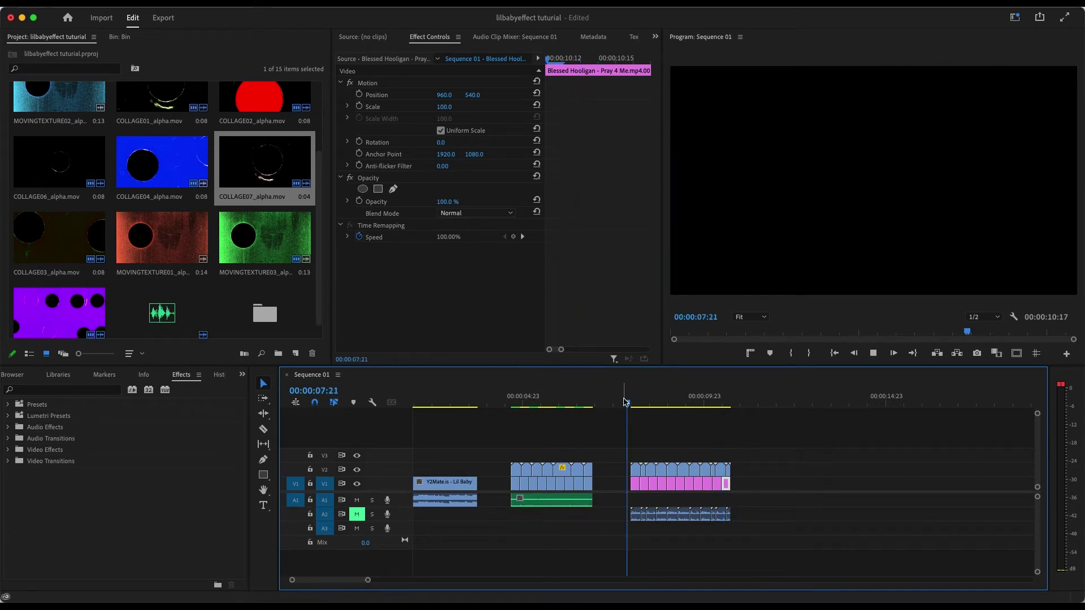
key("space")
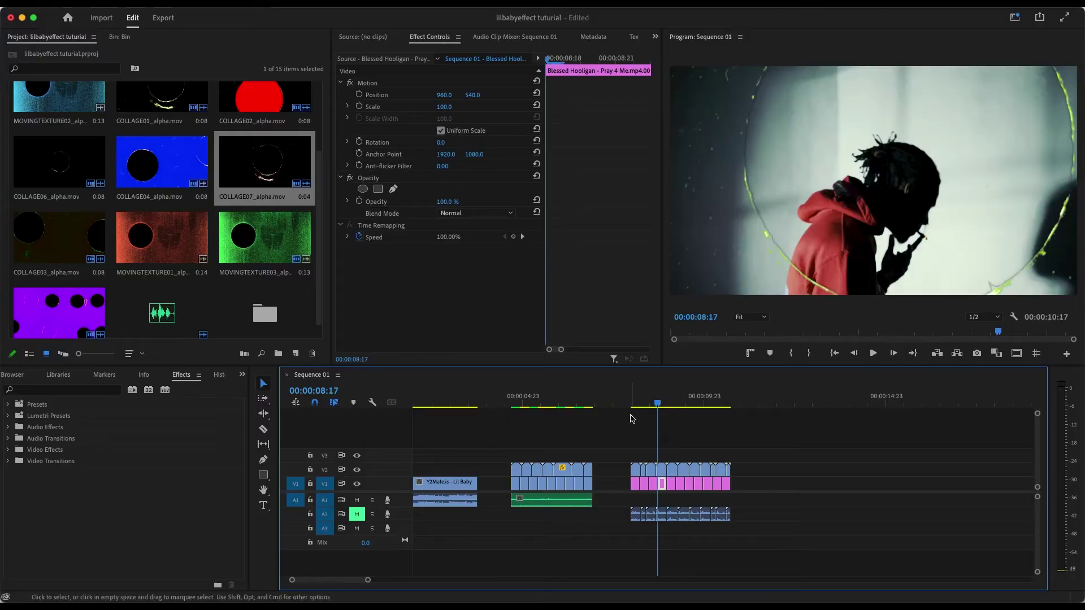
key("space")
Step: Scale the overlay, video and audio clips together to frame size
left_click_drag(610, 441, 774, 477)
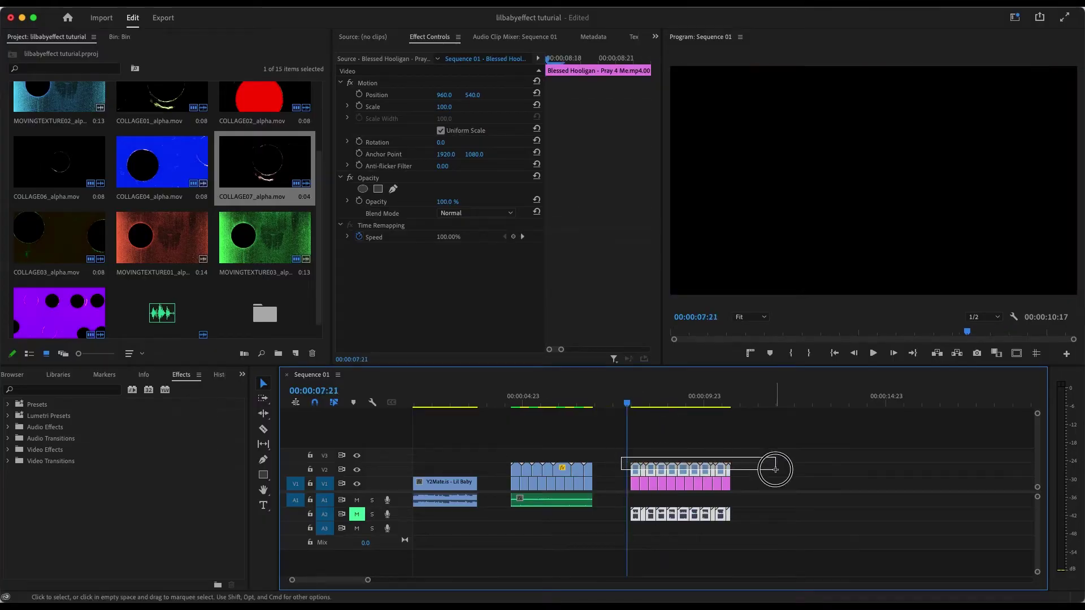
right_click(708, 471)
left_click(737, 459)
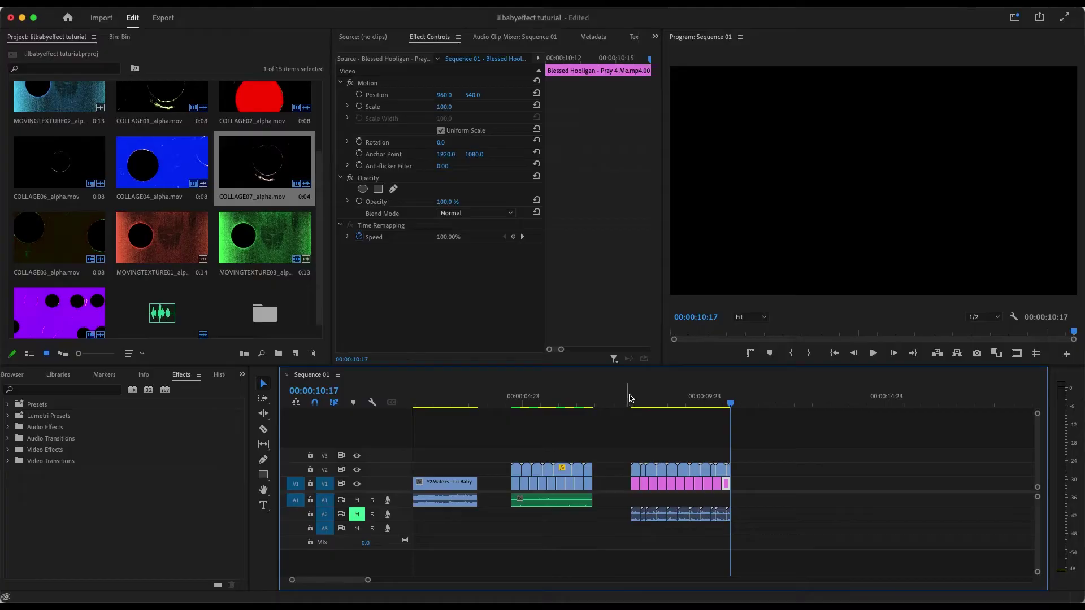
Step: Set the COLLAGE02 overlay's blend mode to Lighten, then check COLLAGE07 and zoom out
left_click(633, 399)
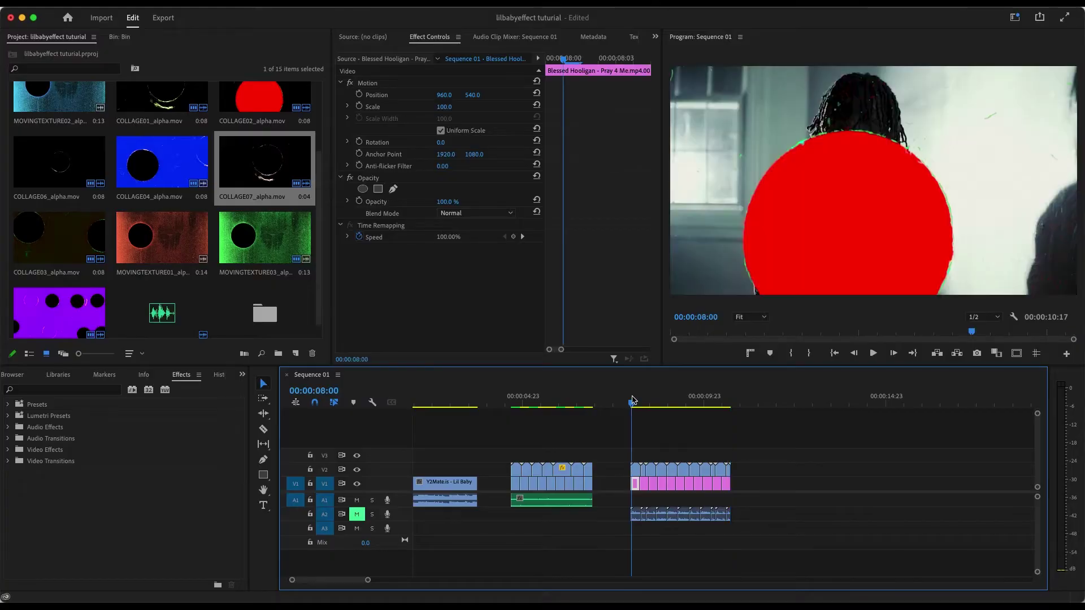
left_click(637, 471)
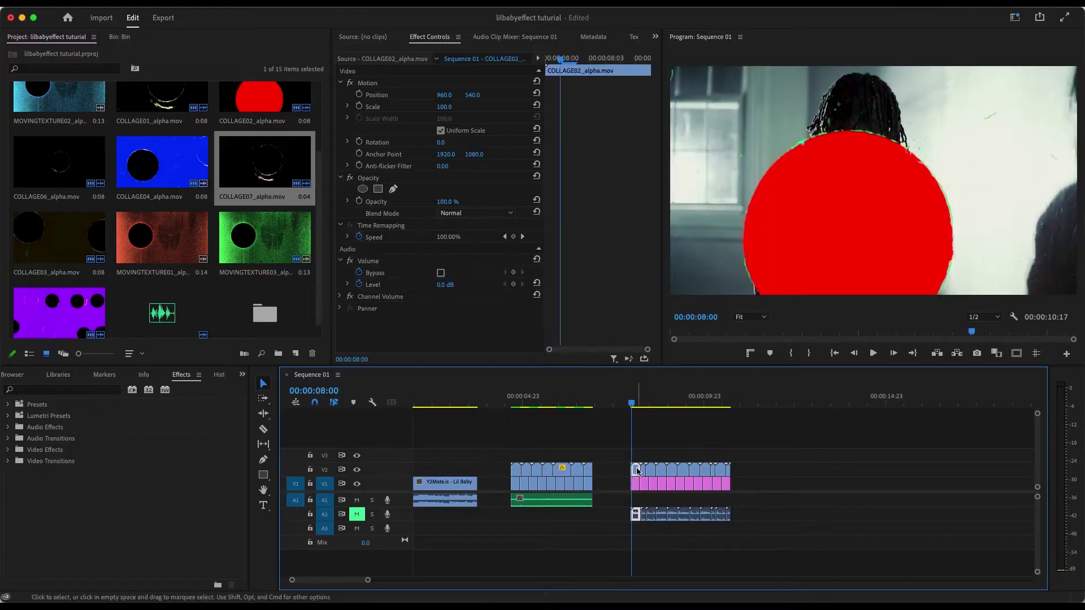
left_click(489, 213)
left_click(485, 322)
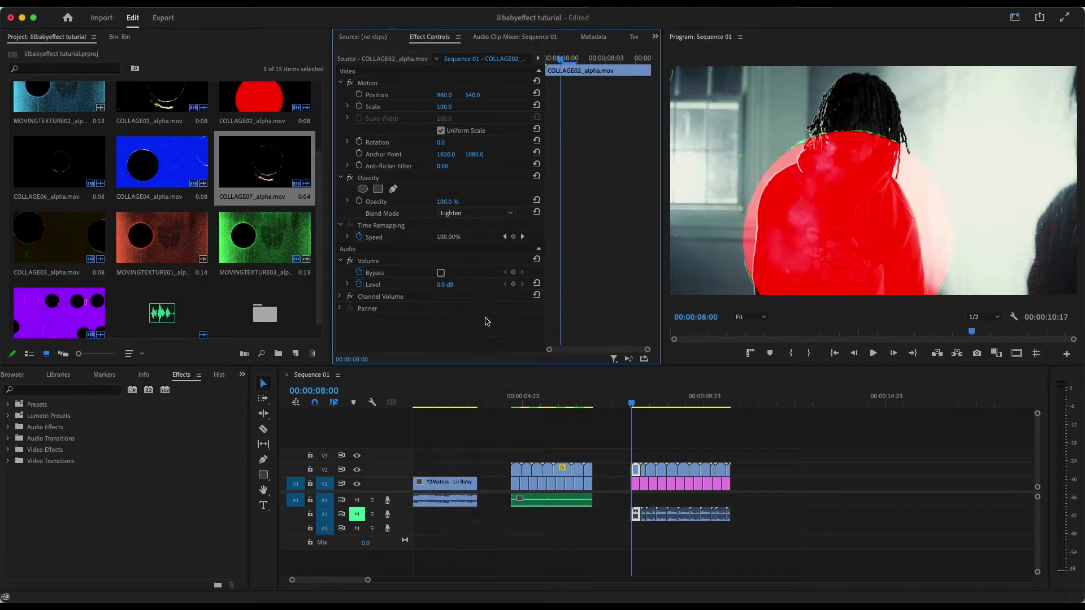
mouse_move(632, 405)
left_mouse_down()
mouse_move(726, 404)
mouse_move(631, 409)
left_mouse_up()
left_click(489, 213)
left_click_drag(369, 581, 434, 580)
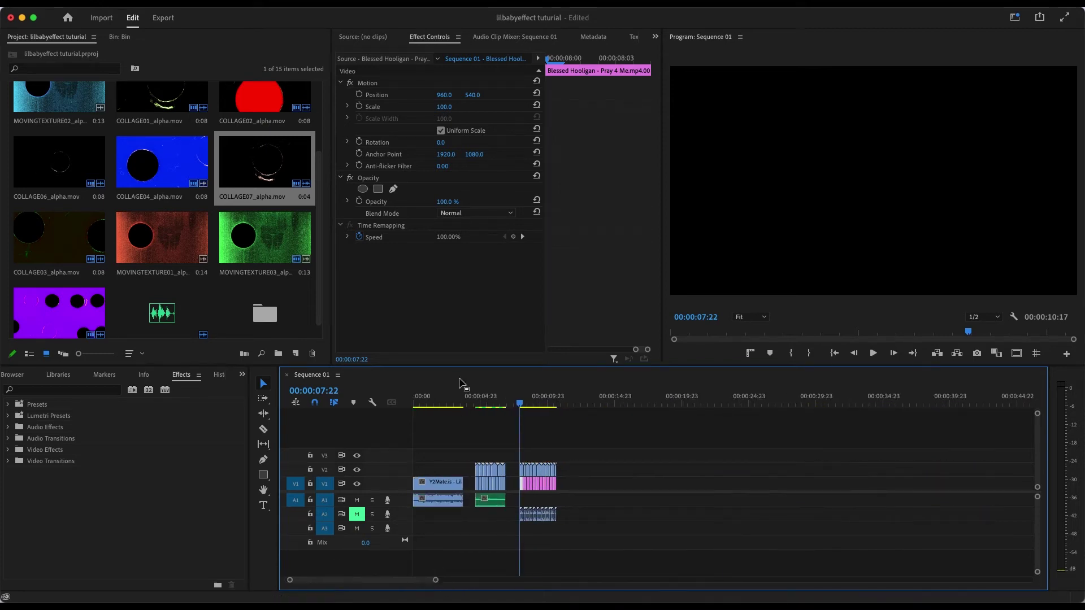
Step: Play and frame-step the intro clip, then zoom the timeline in around 00:00:08:02
left_click(431, 402)
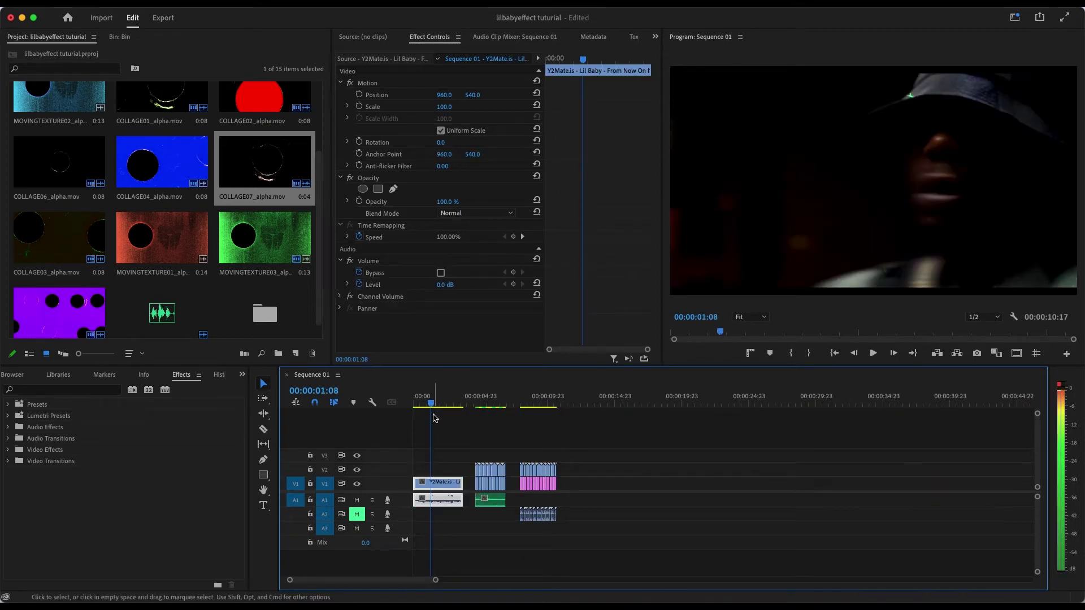
key("space")
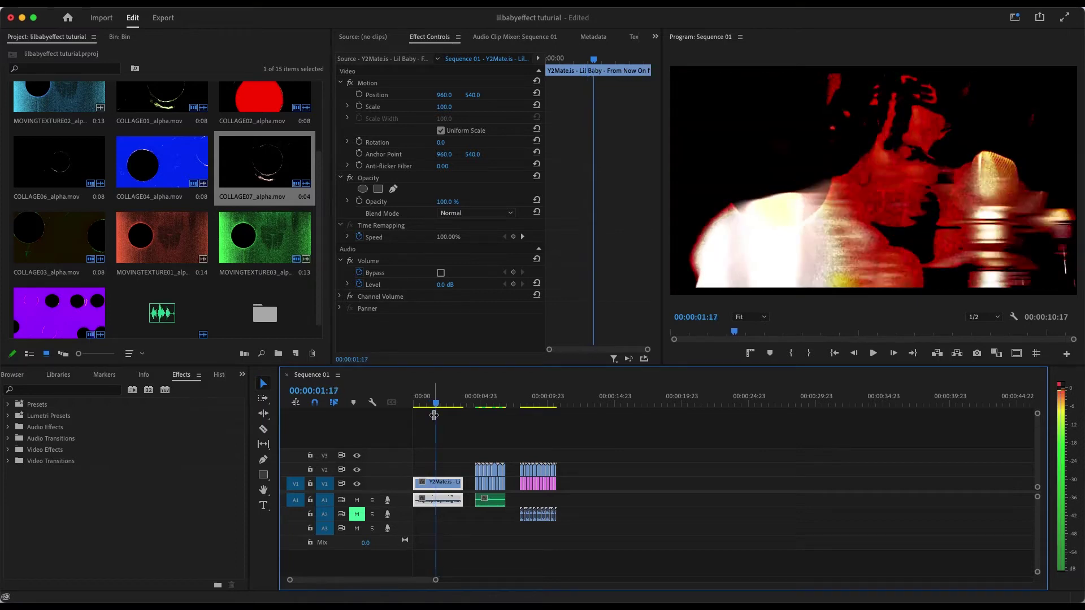
key("Right")
key("Right")
key("Left")
key("Left")
key("Right")
key("Left")
key("Right")
key("Left")
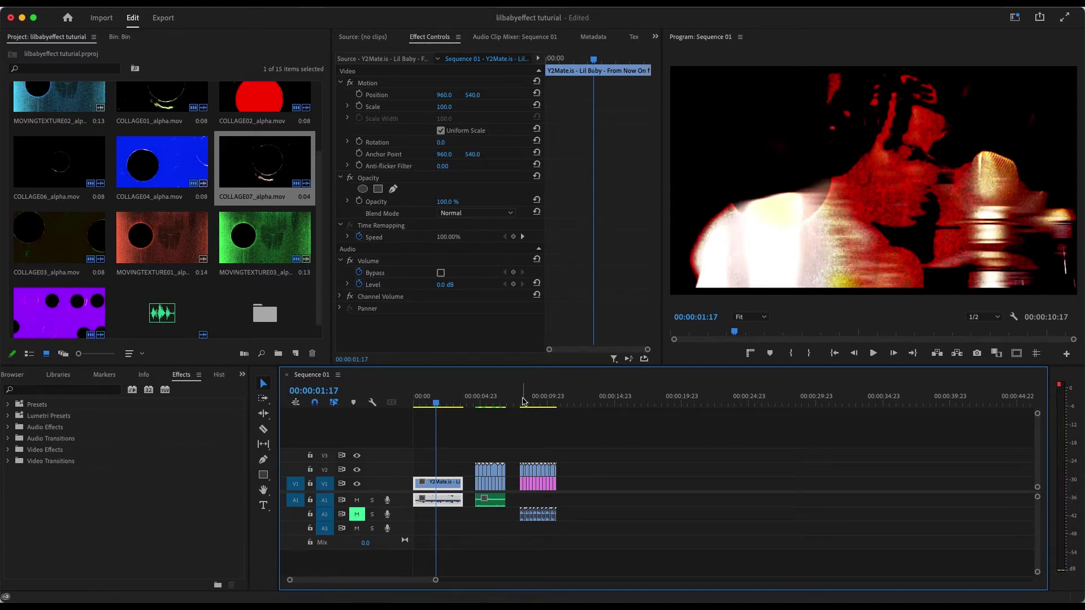
left_click(520, 398)
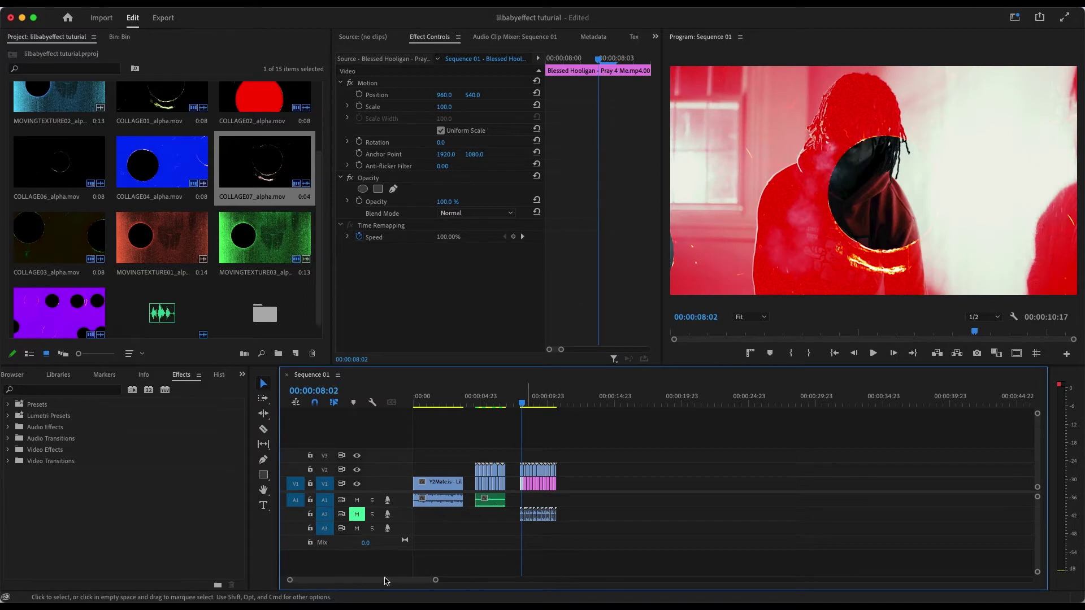
left_click_drag(435, 579, 379, 580)
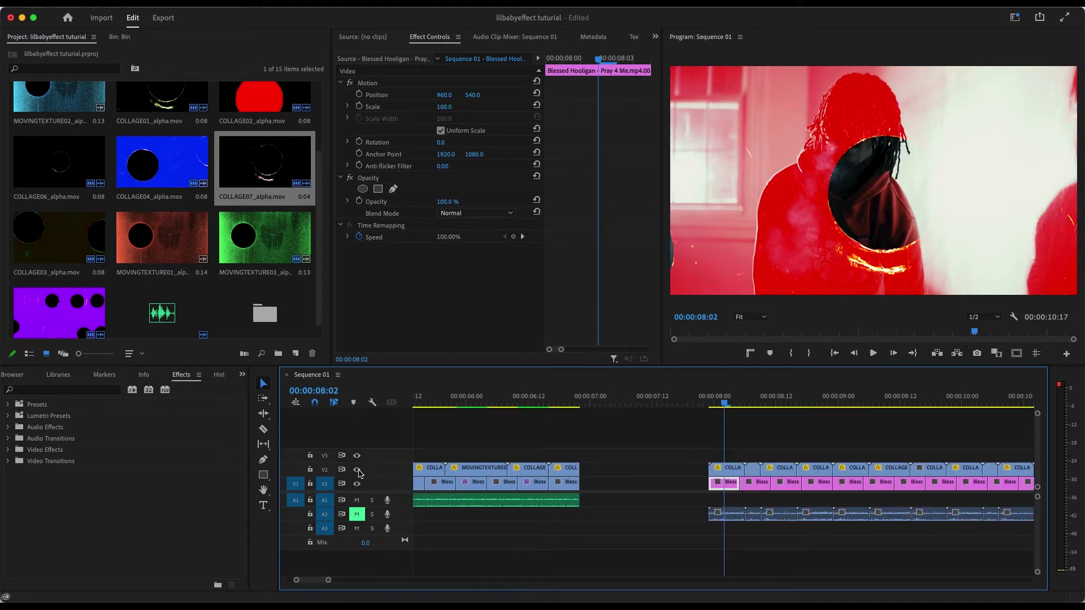
Step: Hide track V2 and apply Turbulent Displace to the first Blessed Hooligan clip
left_click(357, 470)
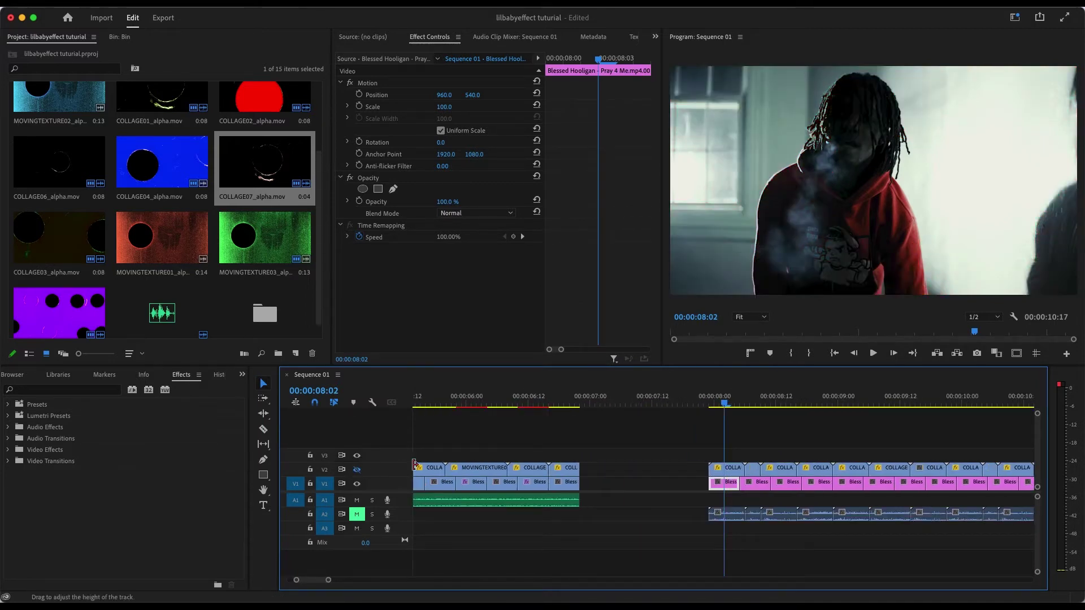
left_click(99, 391)
type("turb")
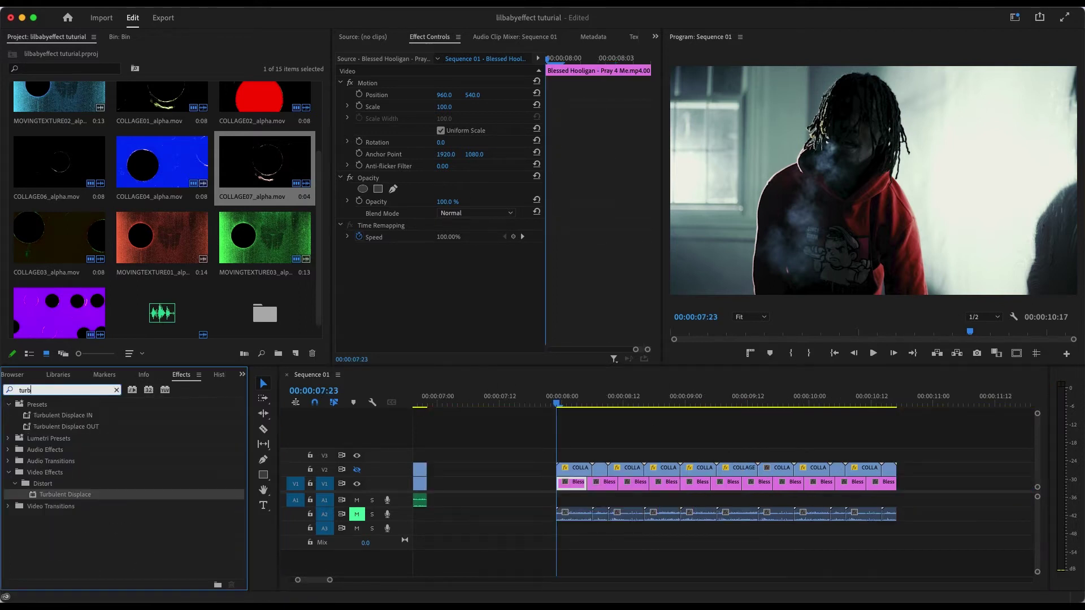
left_click_drag(78, 502, 574, 484)
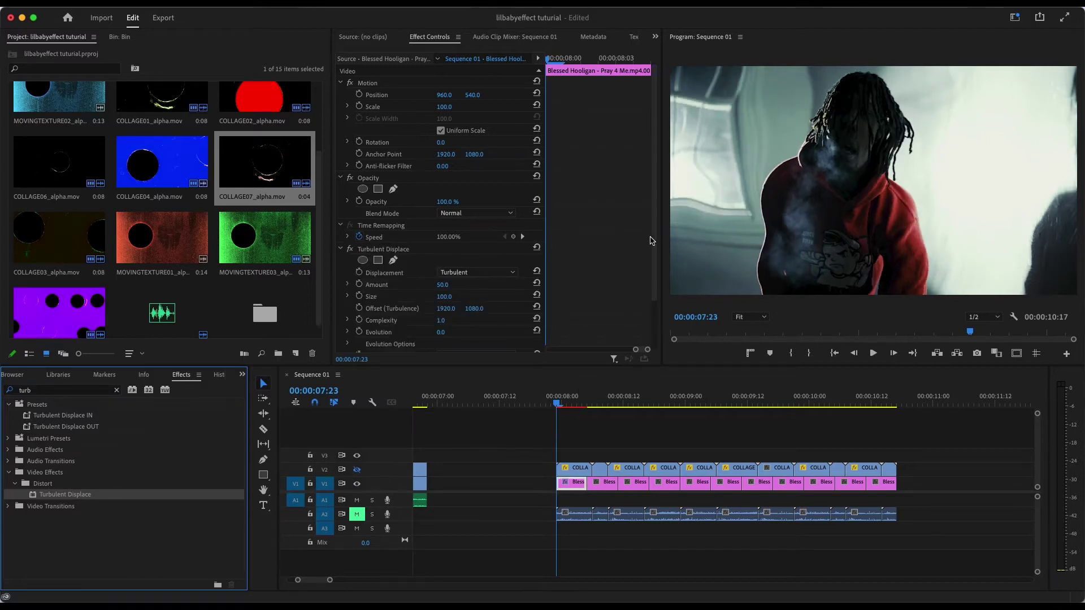
Step: Set Turbulent Displace to Horizontal Displacement and enable keyframing for Amount
scroll(633, 266, "down", 3)
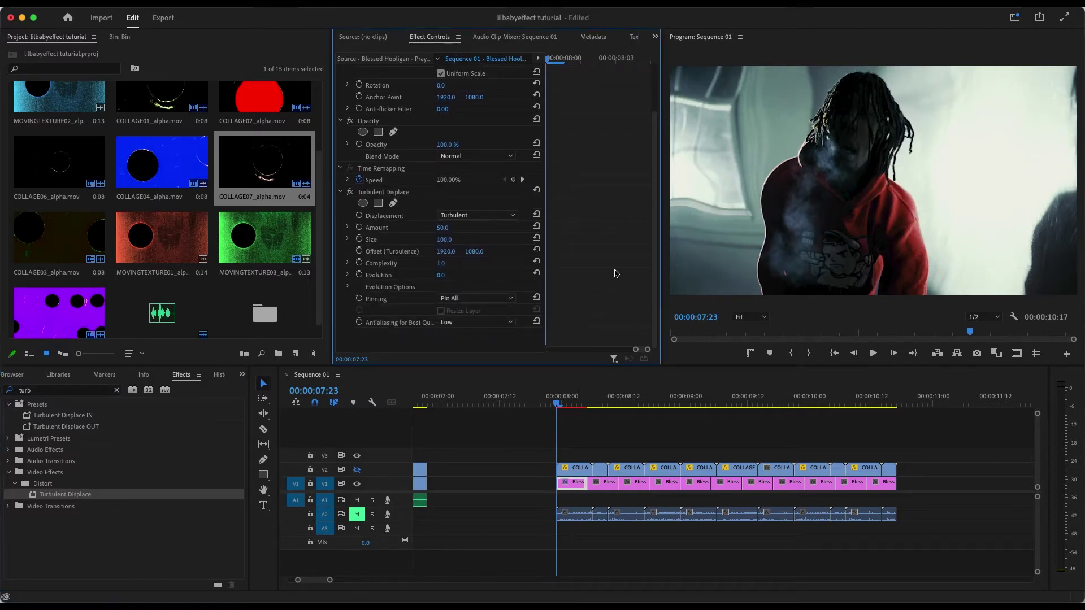
left_click(512, 216)
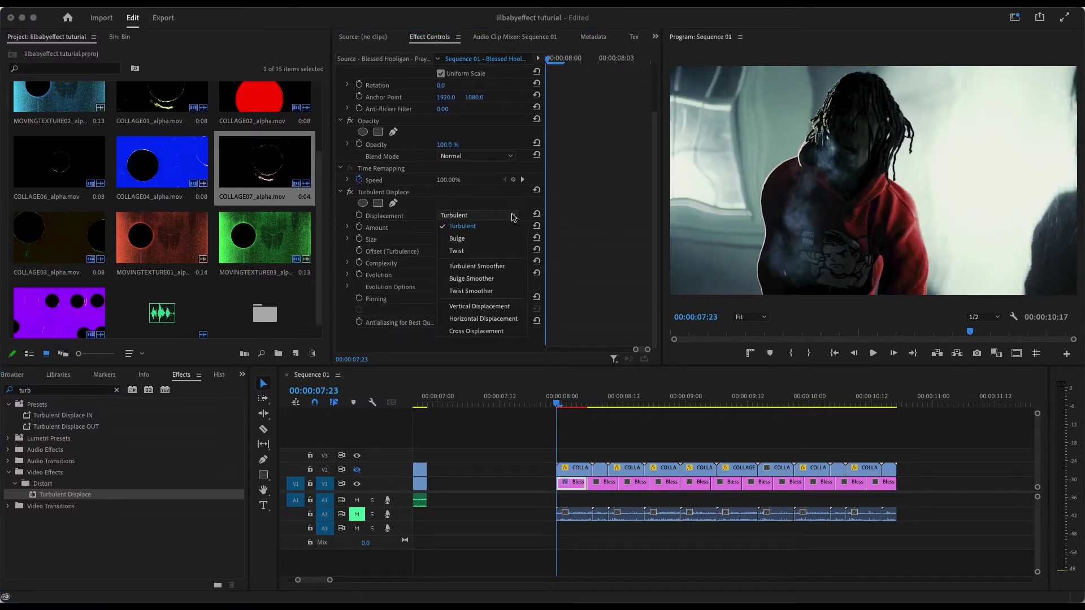
left_click(509, 319)
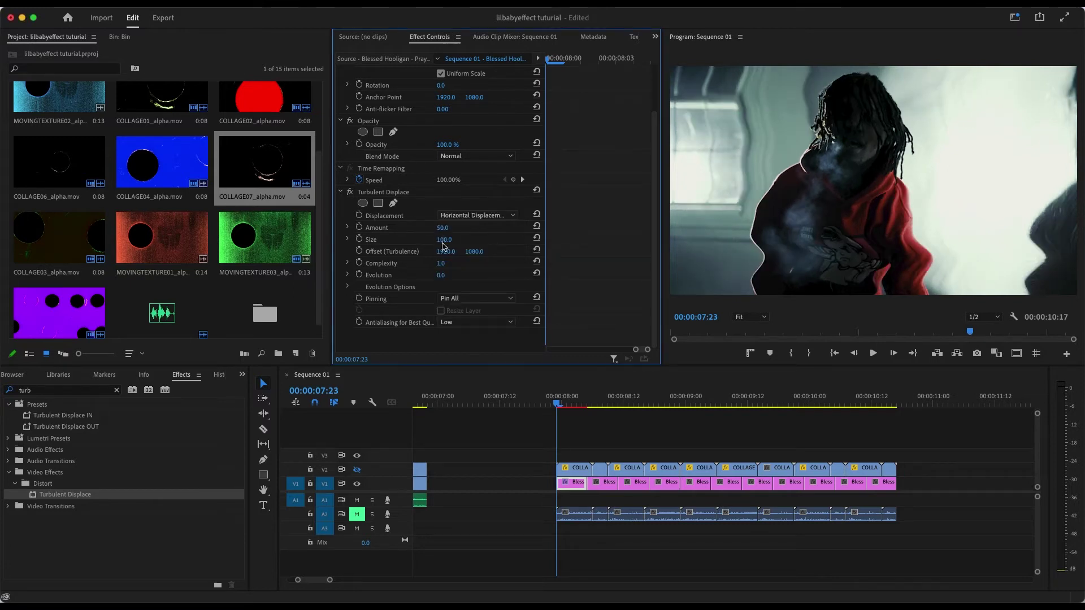
left_click(359, 227)
Step: Enable keyframing for Size, Offset, Complexity and Evolution
left_click(359, 239)
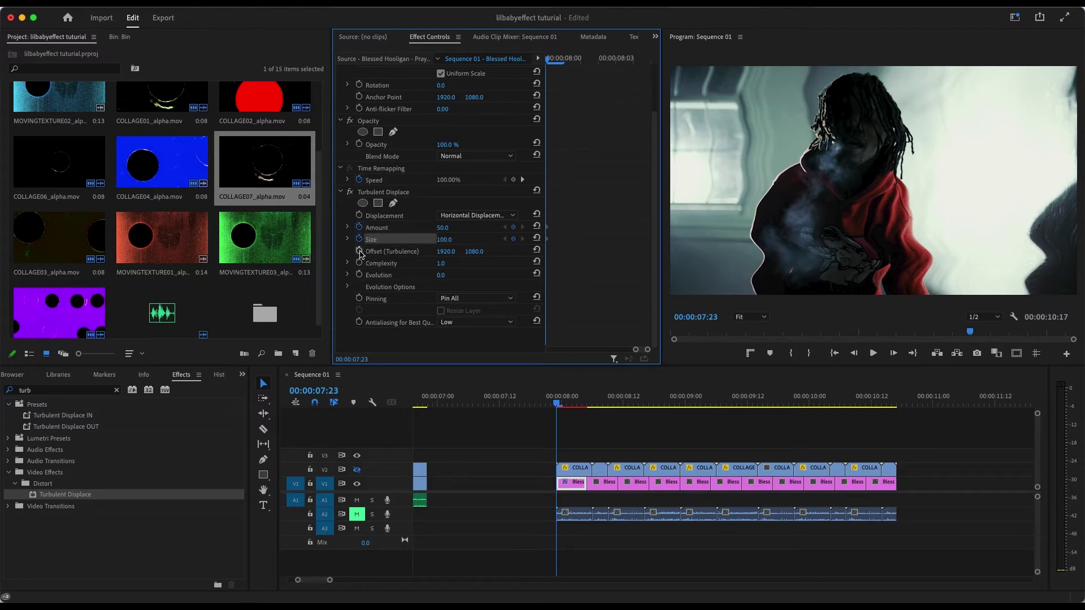
left_click(359, 251)
left_click(359, 263)
left_click(359, 275)
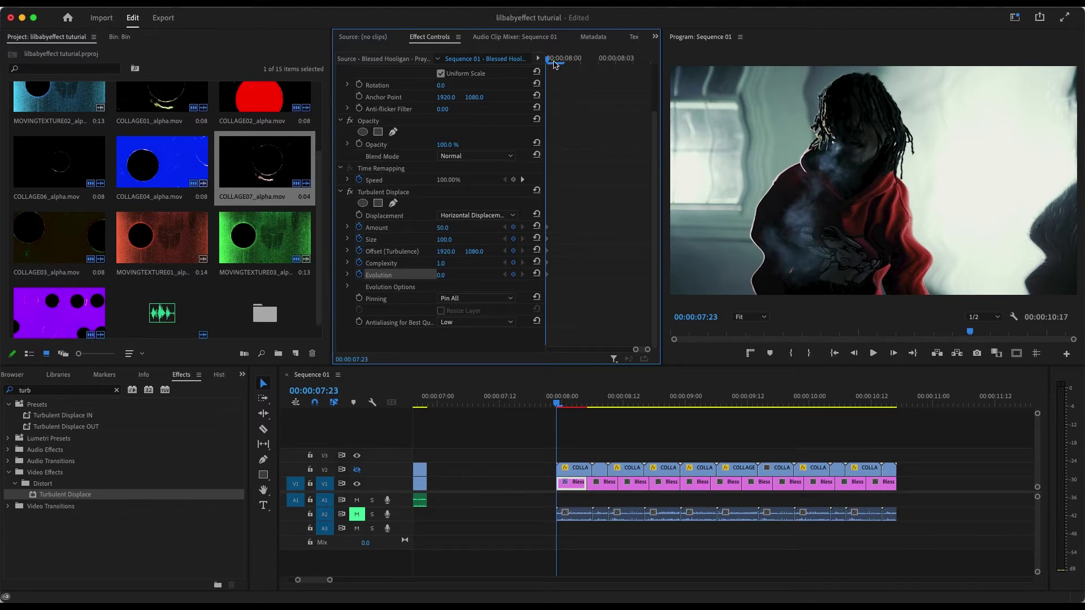
Step: Set Amount to 0 at the clip start, 00:00:07:23
left_click_drag(552, 63, 598, 61)
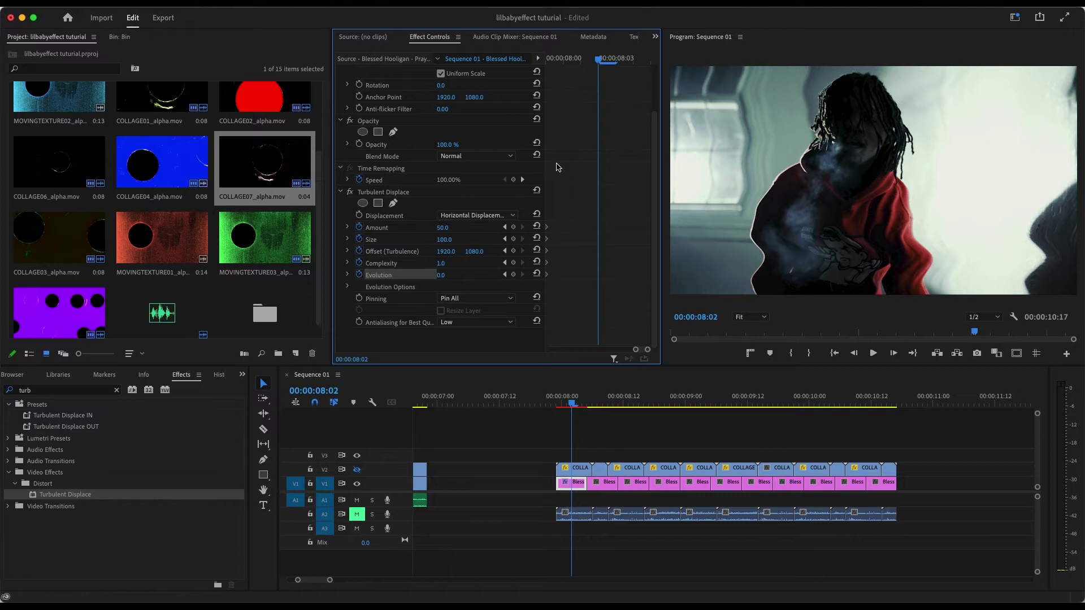
key("Up")
left_click(443, 227)
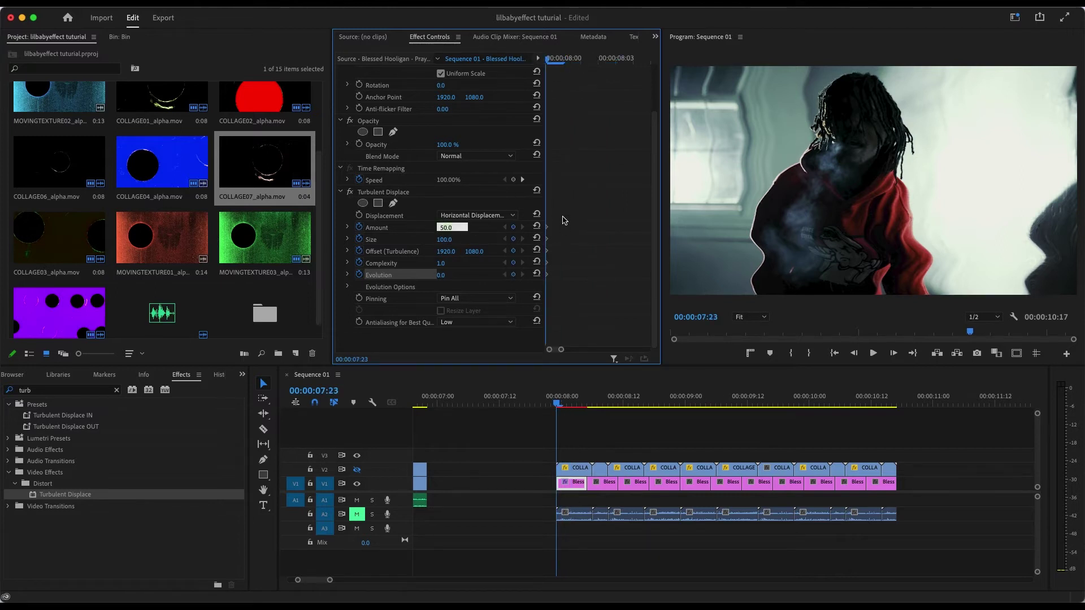
type("0")
left_click(561, 230)
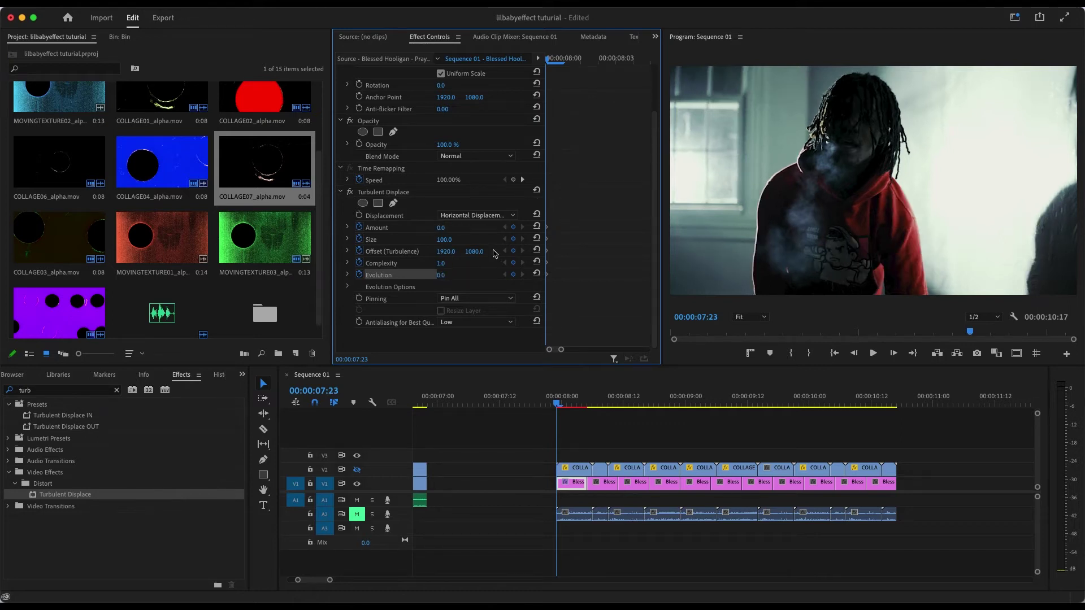
Step: At 00:00:08:02 set Amount to 50 and Complexity to 10, then preview the ramp
left_click(598, 57)
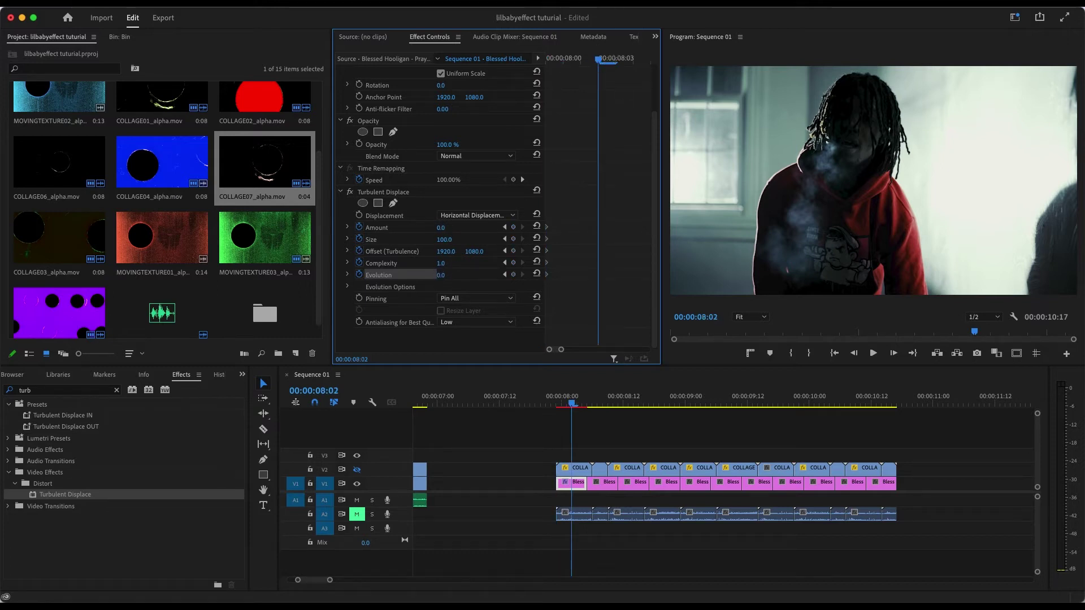
left_click(452, 226)
left_click(447, 262)
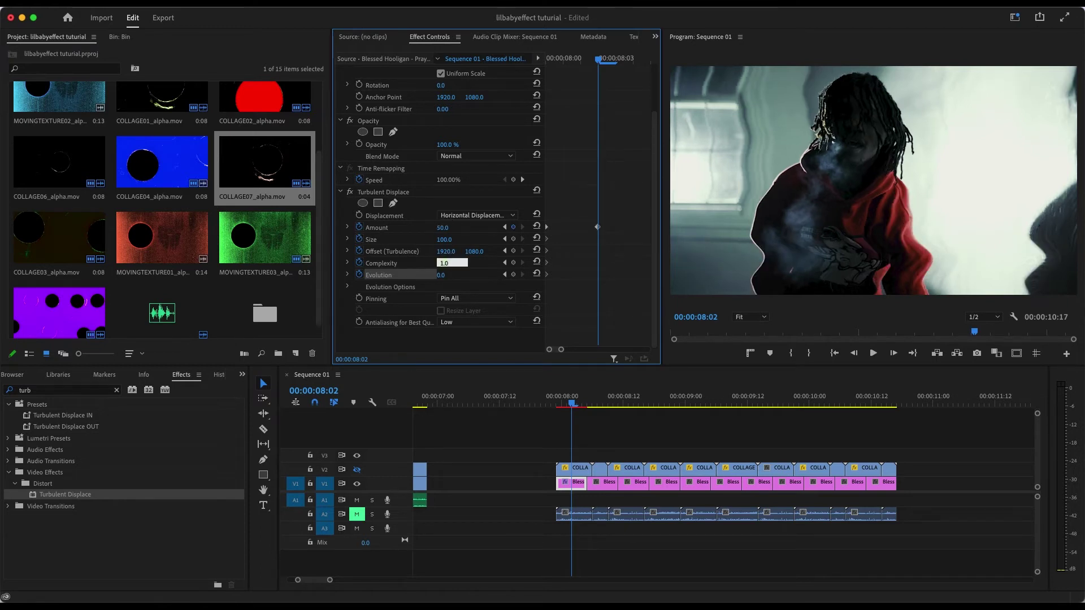
type("10")
key("Return")
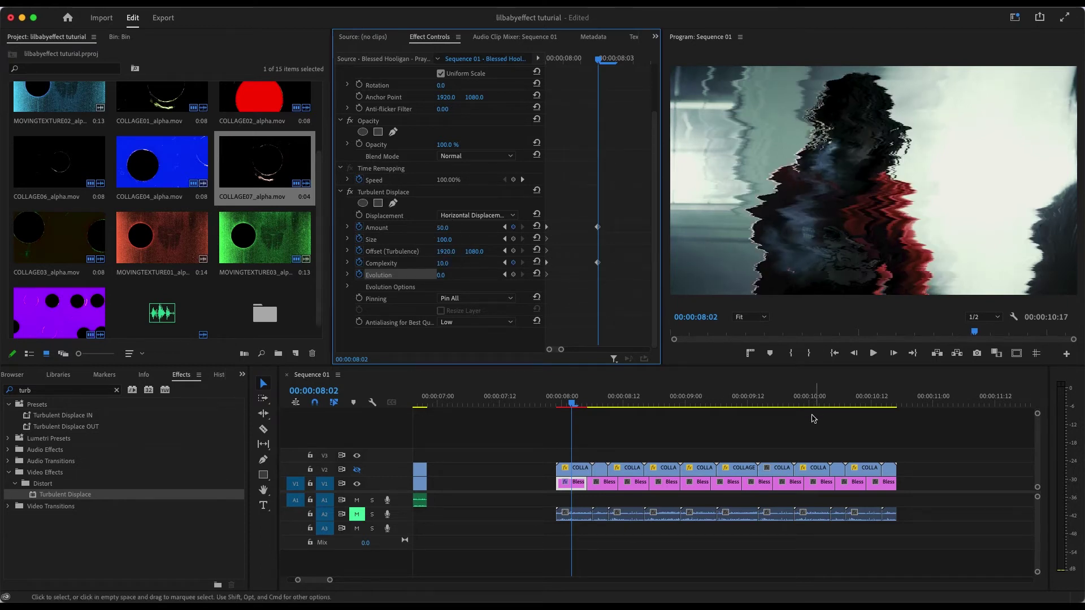
mouse_move(573, 400)
left_mouse_down()
mouse_move(557, 395)
mouse_move(585, 400)
mouse_move(555, 400)
mouse_move(578, 400)
mouse_move(562, 406)
left_mouse_up()
mouse_move(567, 405)
left_mouse_down()
mouse_move(583, 405)
mouse_move(560, 404)
mouse_move(577, 405)
mouse_move(567, 411)
left_mouse_up()
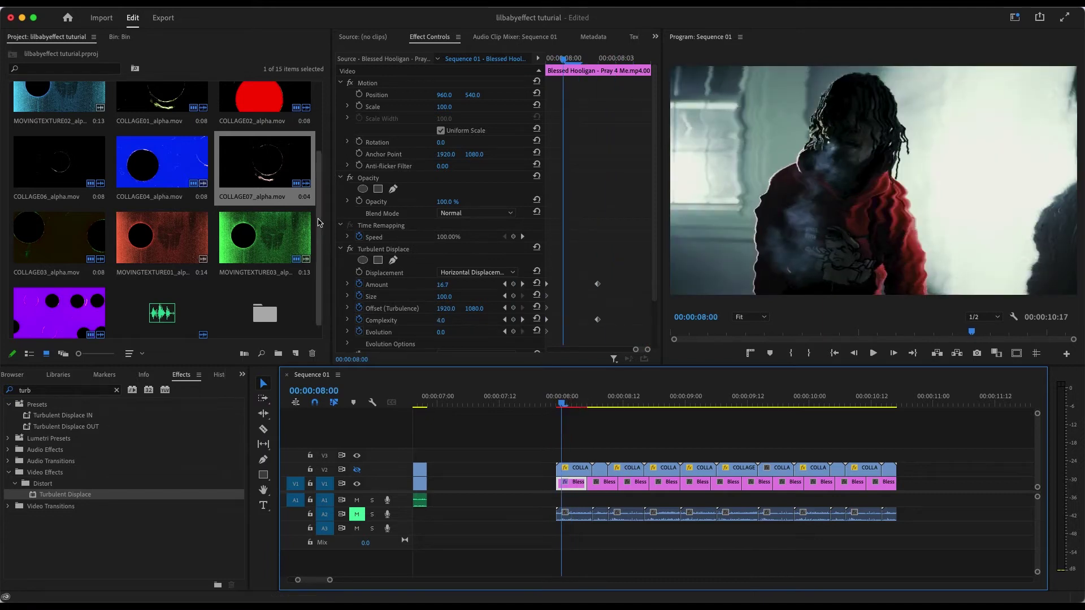
Step: Collapse Turbulent Displace and apply Posterize to the same Blessed Hooligan clip
left_click(341, 250)
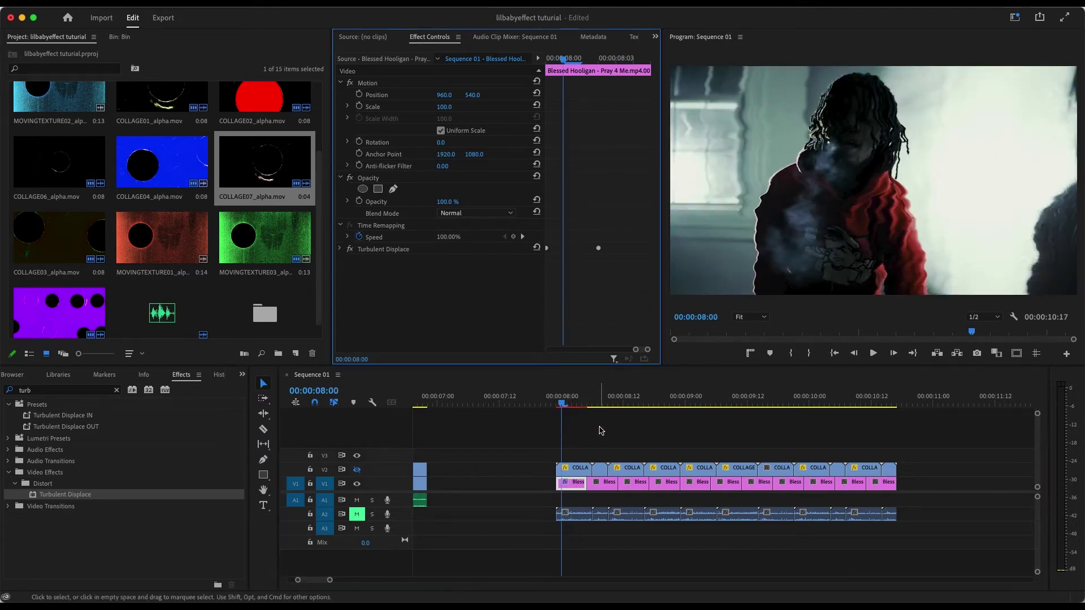
scroll(599, 431, "left", 5)
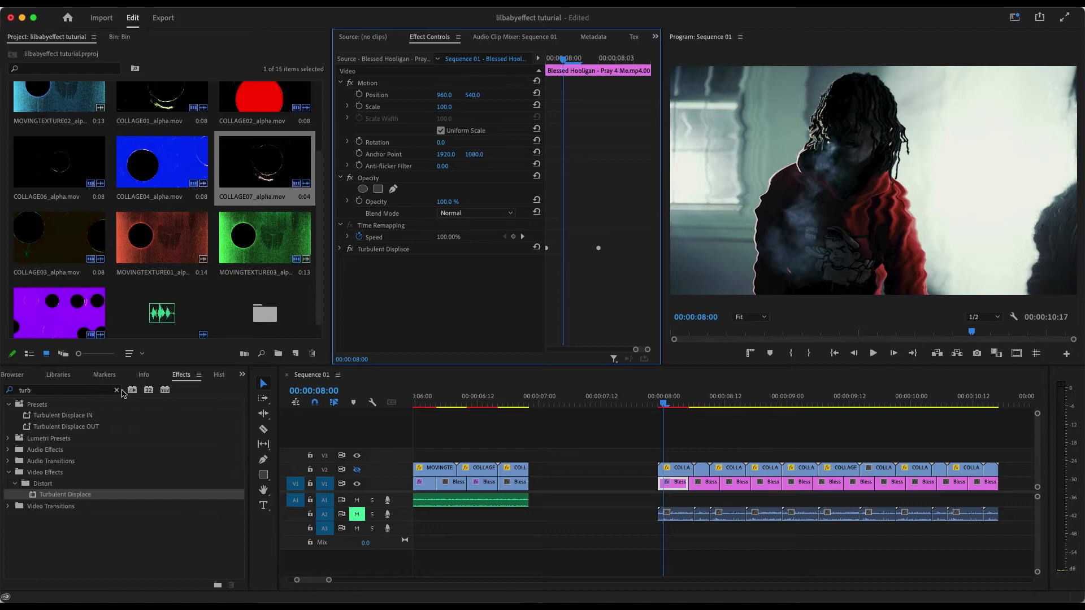
left_click(117, 391)
type("poste")
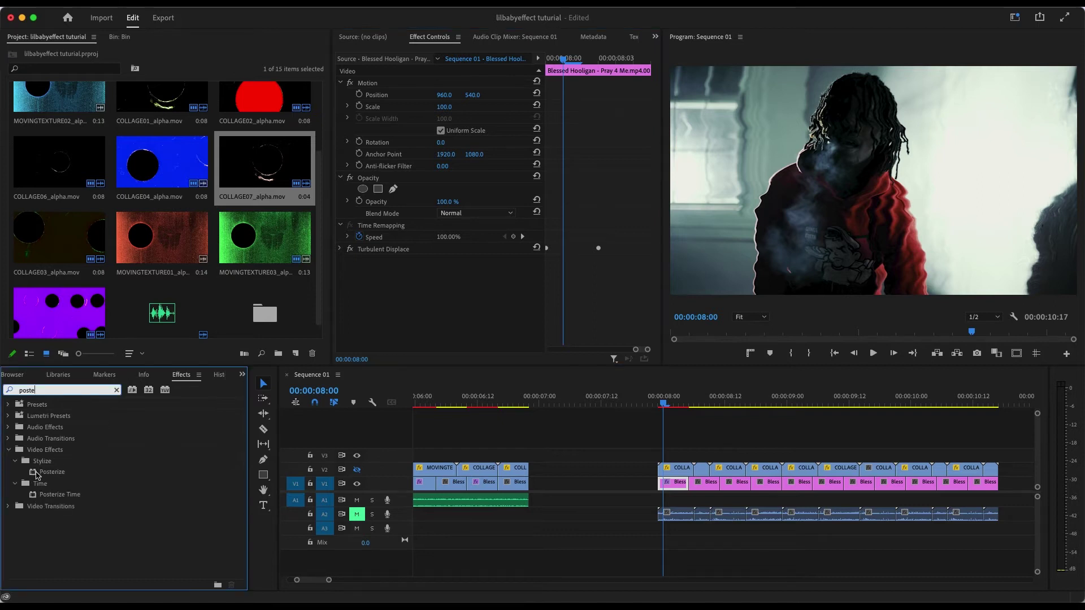
left_click_drag(40, 474, 676, 482)
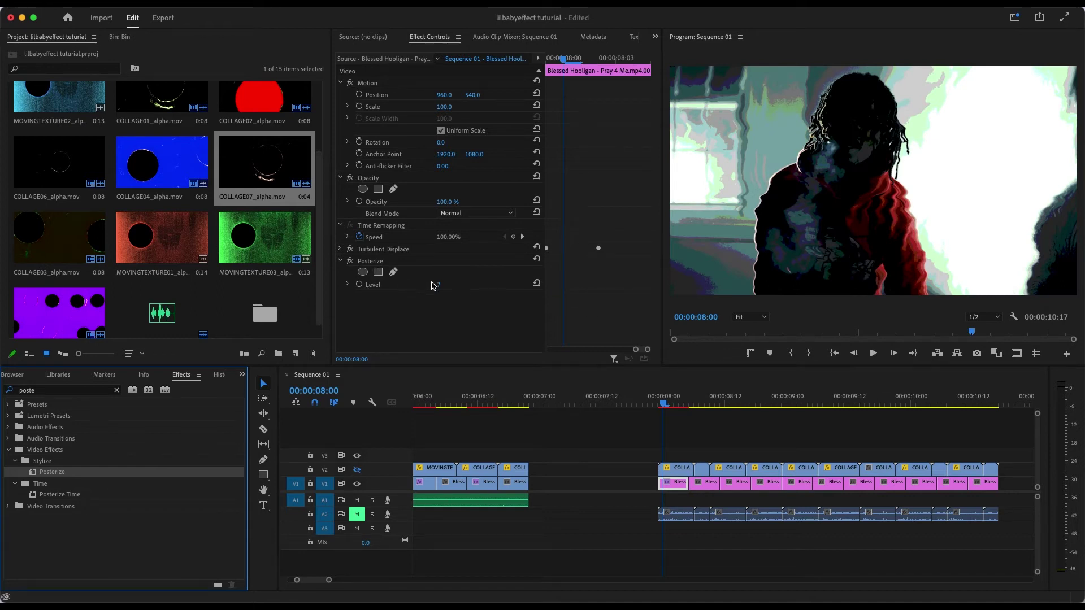
Step: Enable Posterize Level keyframing at Level 2, then move to 00:00:08:02
left_click(359, 284)
left_click(452, 285)
type("2")
key("Return")
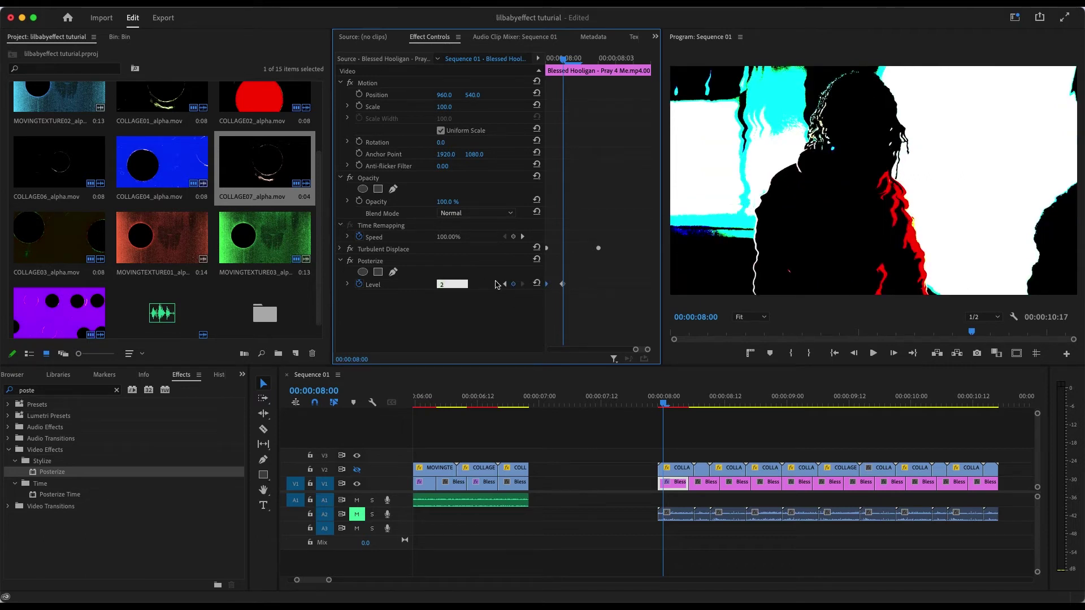
right_click(549, 285)
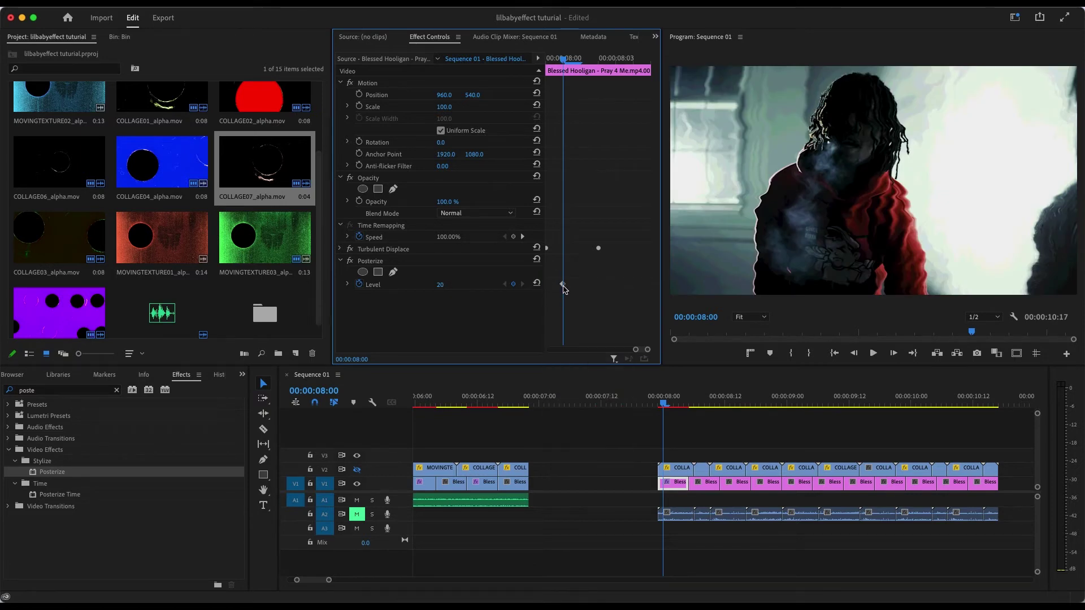
left_click_drag(557, 63, 546, 60)
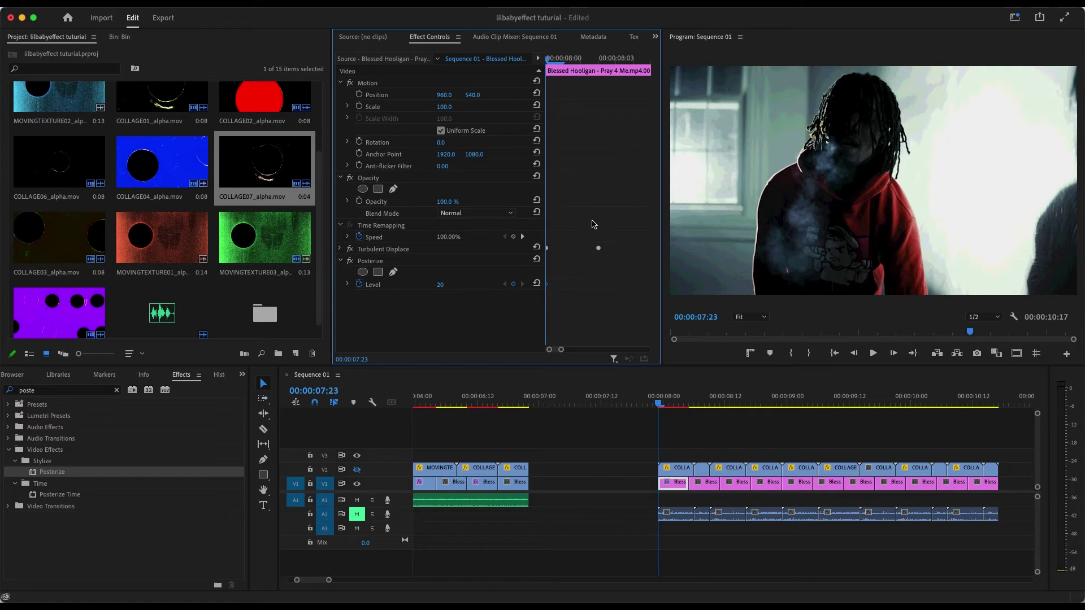
left_click_drag(584, 61, 602, 63)
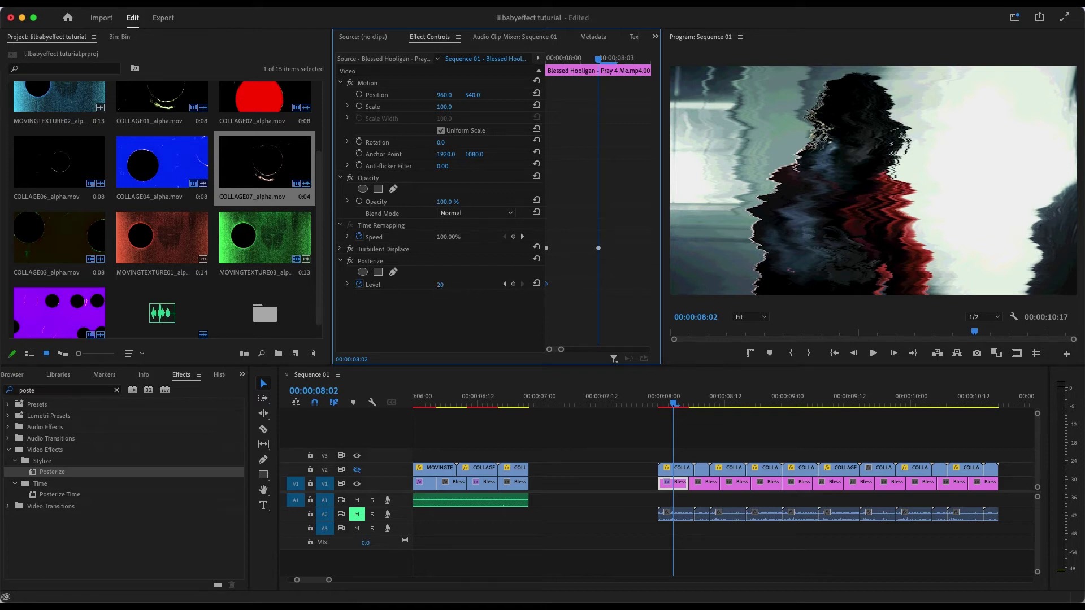
Step: Keyframe Level at 20 on 00:00:08:01 and 2 on 00:00:08:04, then preview
left_click_drag(440, 284, 447, 287)
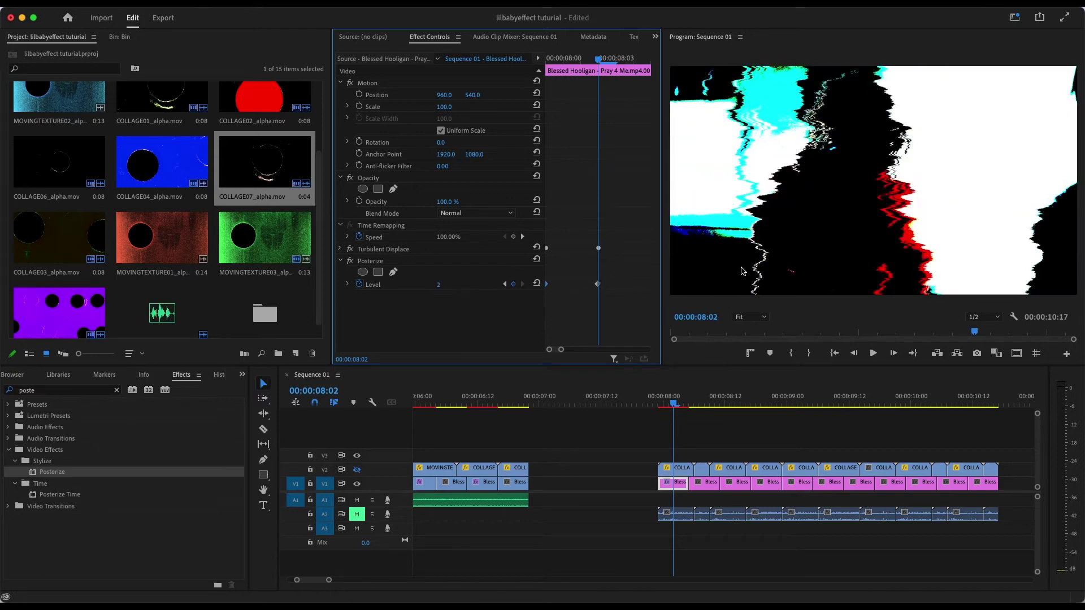
left_click(597, 284)
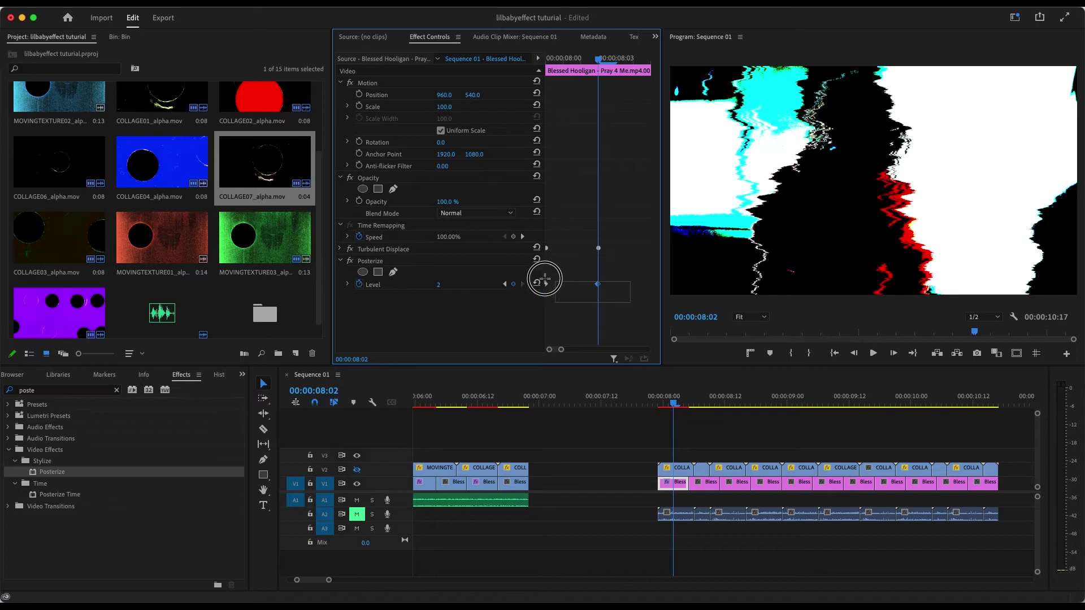
left_click(536, 283)
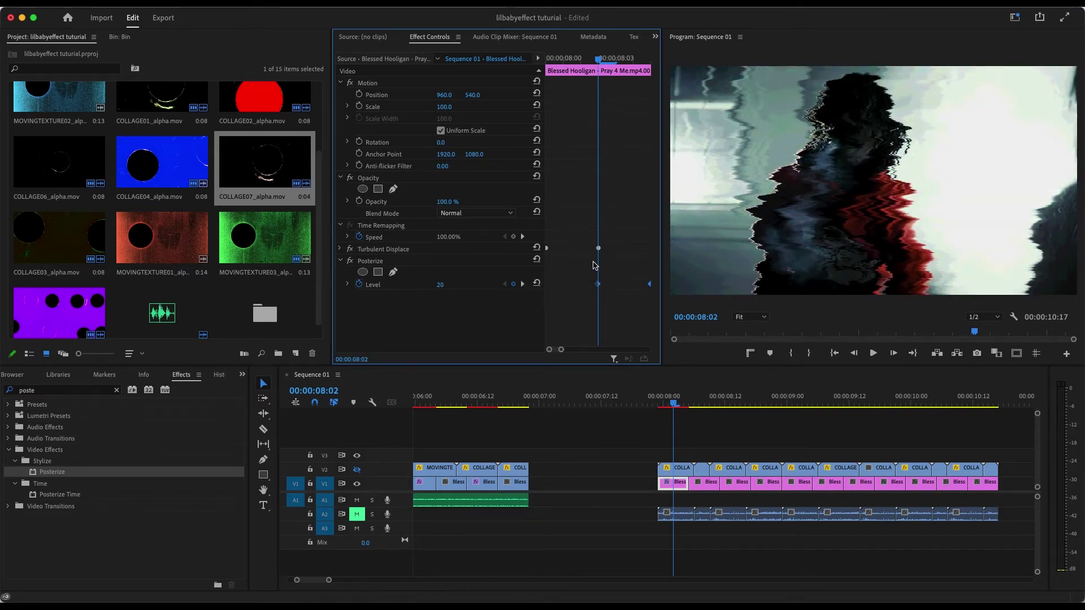
left_click_drag(554, 64, 580, 69)
left_click_drag(600, 286, 581, 285)
left_click_drag(551, 64, 531, 87)
key("space")
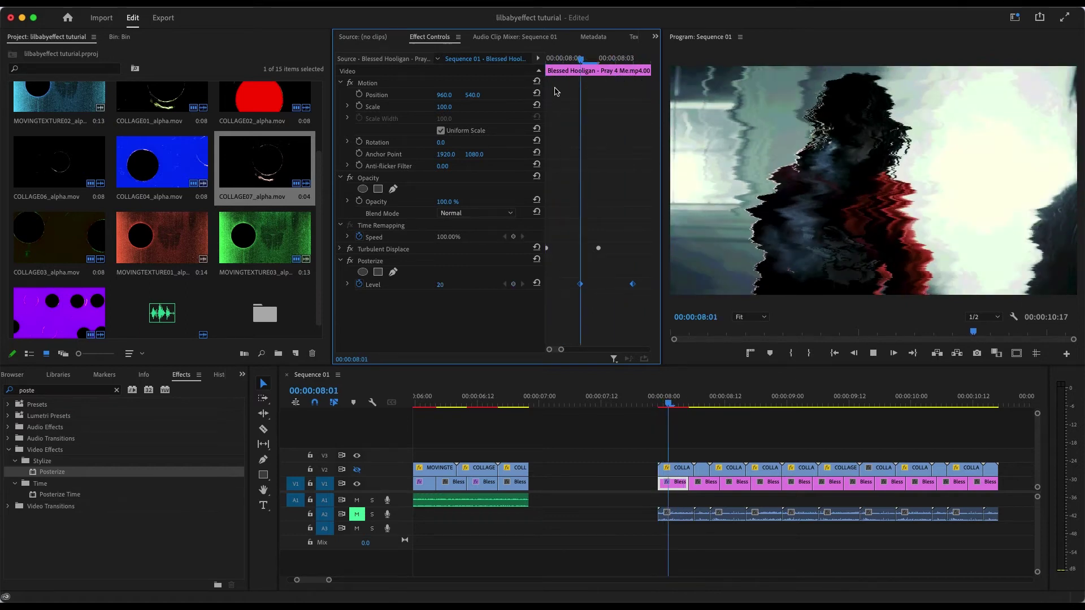
Step: Save Turbulent Displace and Posterize together as the preset 'Glitchy Posterize'
left_click(390, 249)
left_click(381, 261, "shift")
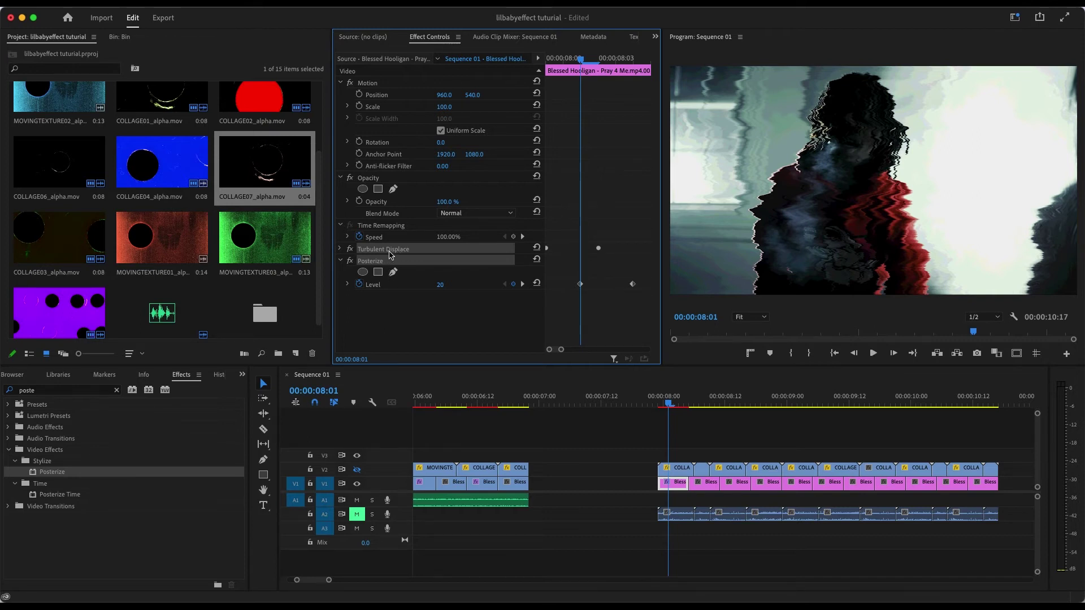
right_click(389, 252)
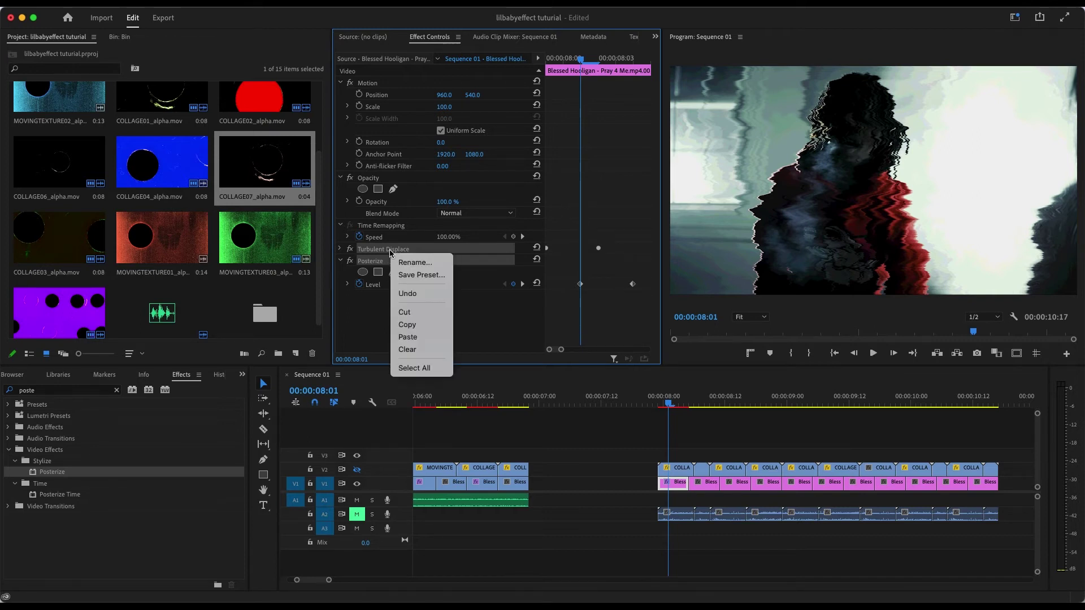
left_click(426, 278)
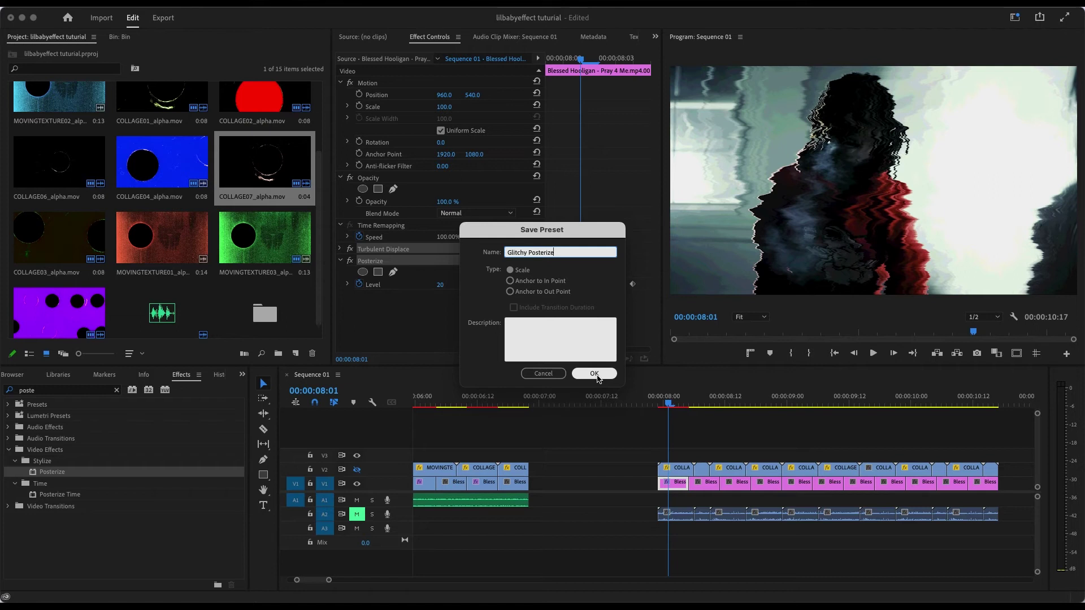
left_click(594, 374)
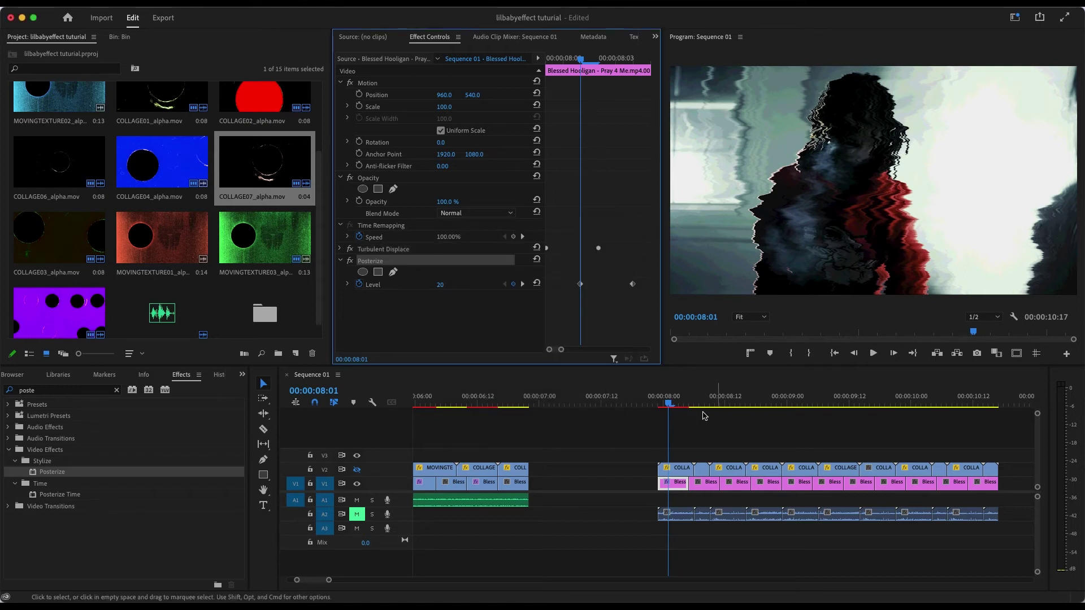
left_click(664, 400)
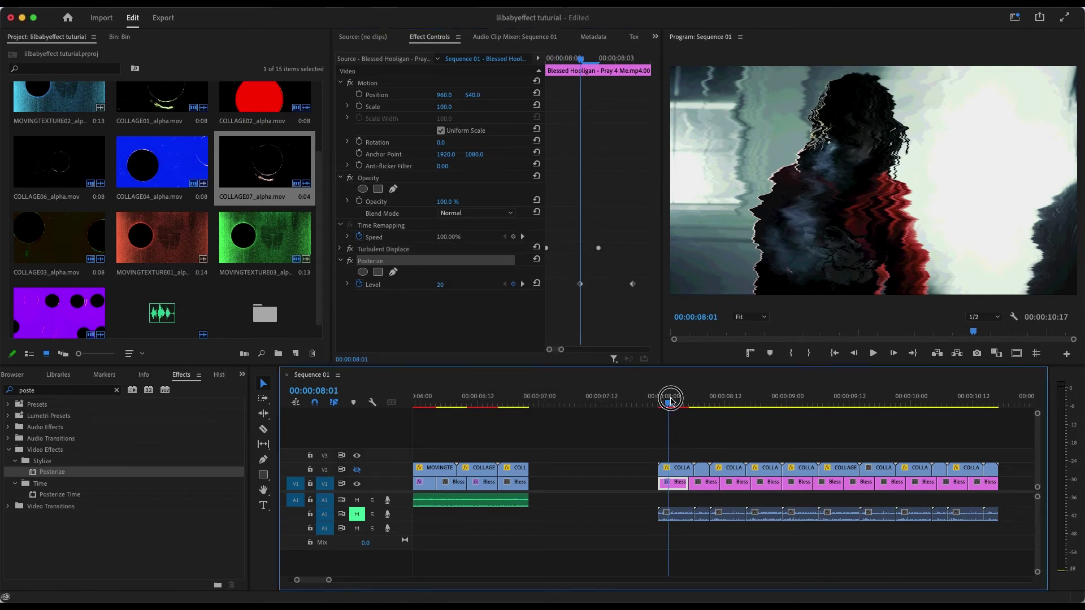
Step: Search 'glitchy' and apply the Glitchy Posterize preset to five later Bless clips, then scrub them
left_click(691, 400)
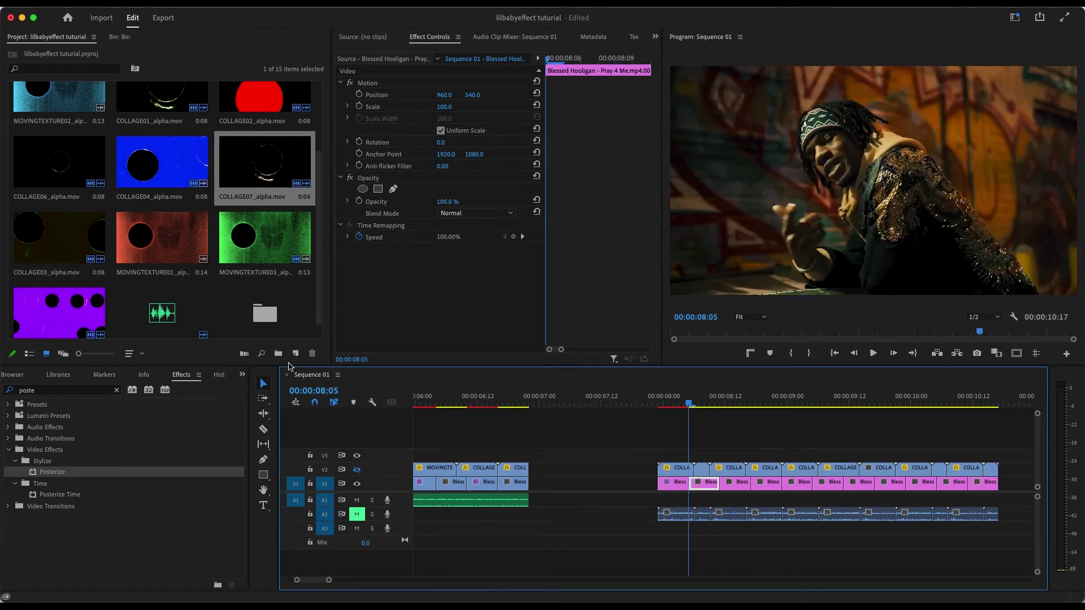
left_click(117, 390)
left_click(63, 390)
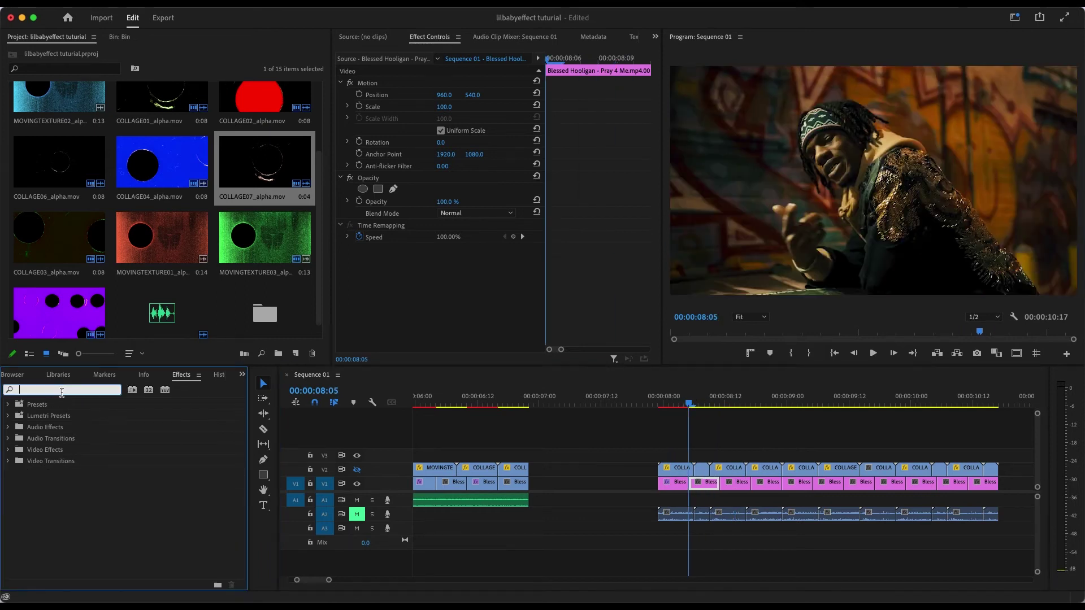
type("glitchy")
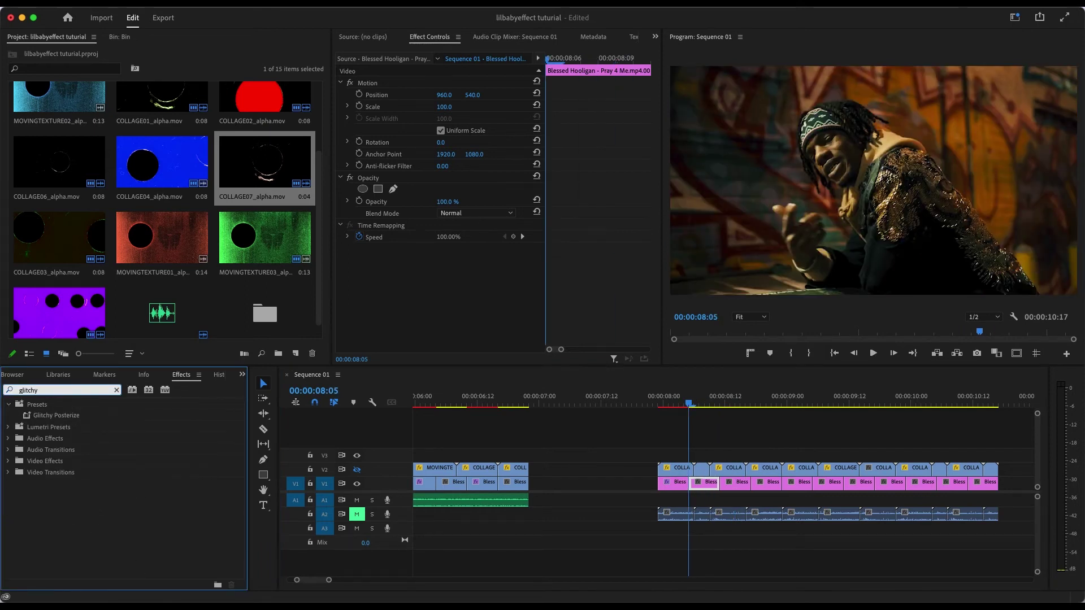
left_click_drag(73, 418, 734, 482)
left_click_drag(82, 417, 797, 484)
left_click_drag(57, 417, 859, 484)
left_click_drag(144, 418, 920, 483)
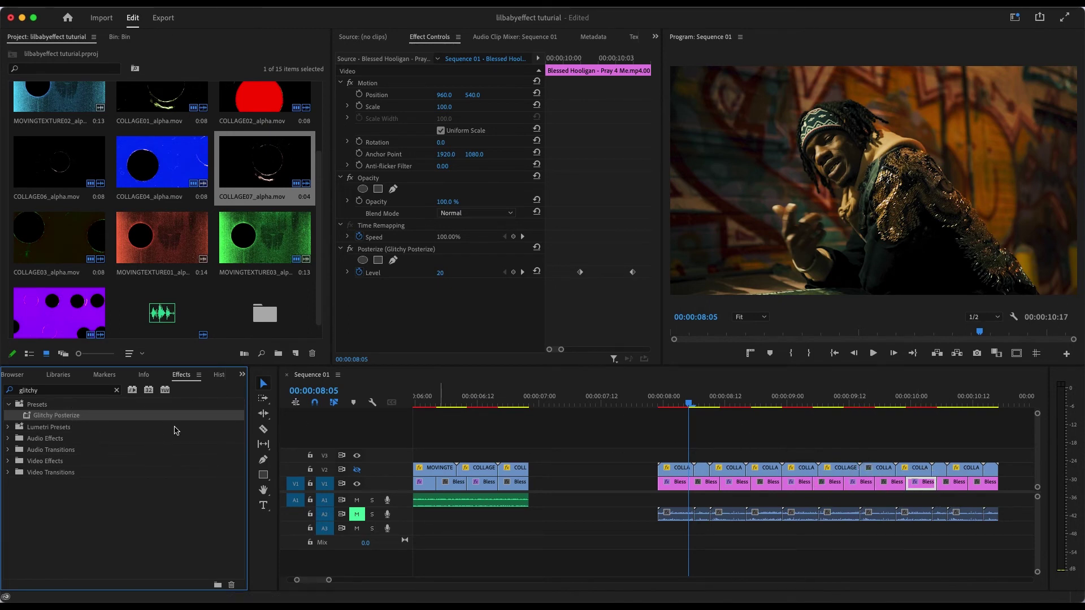
left_click_drag(58, 418, 979, 489)
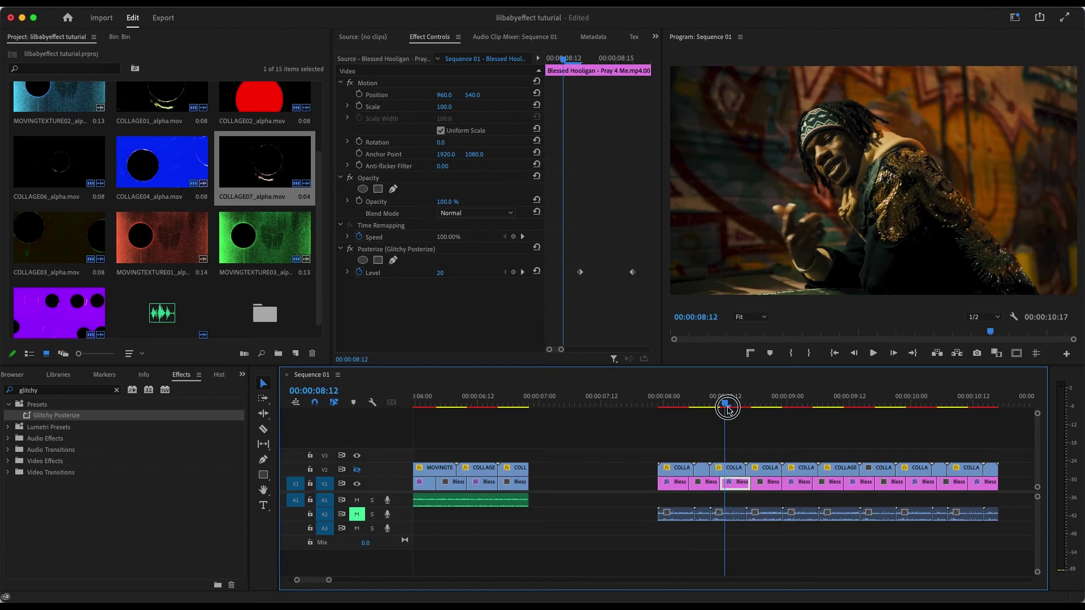
left_click_drag(727, 408, 870, 407)
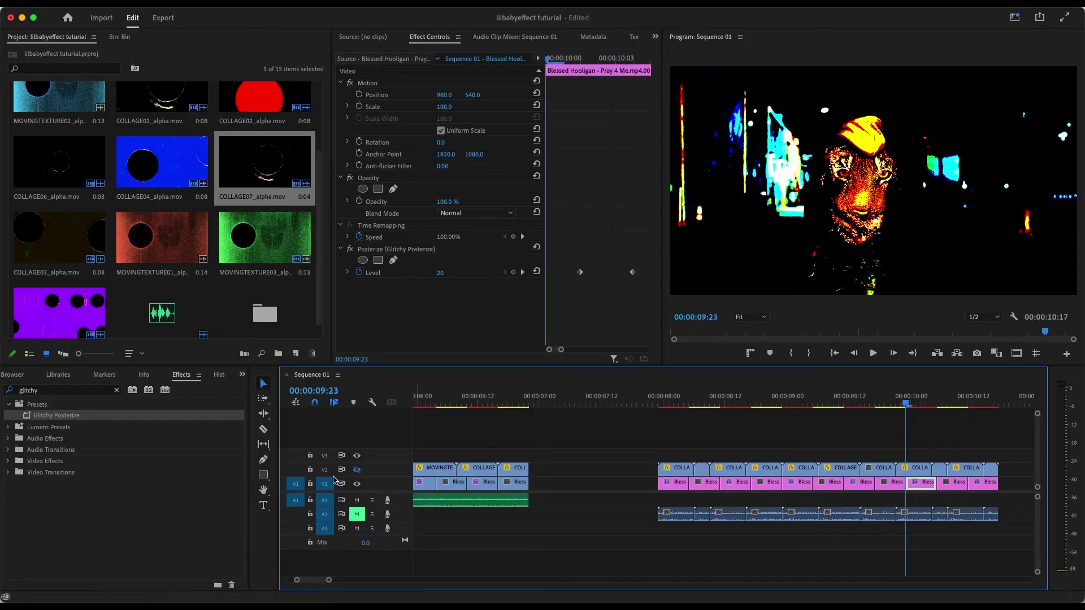
Step: Turn the V2 collage overlay track back on and park the playhead at 07:22, just before the cut
left_click(356, 469)
left_click_drag(803, 403, 657, 402)
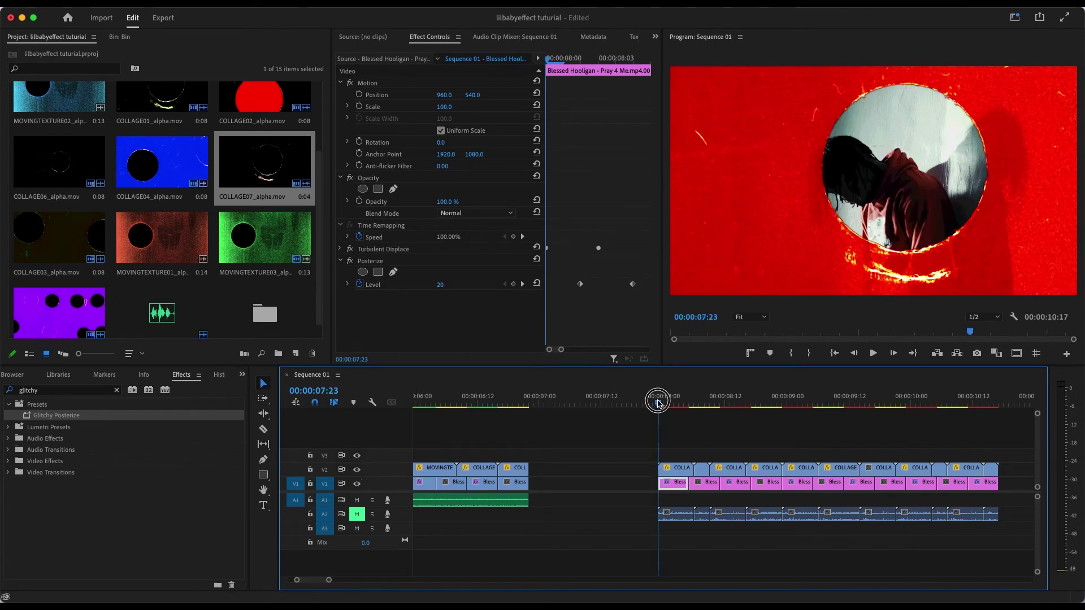
left_click(654, 404)
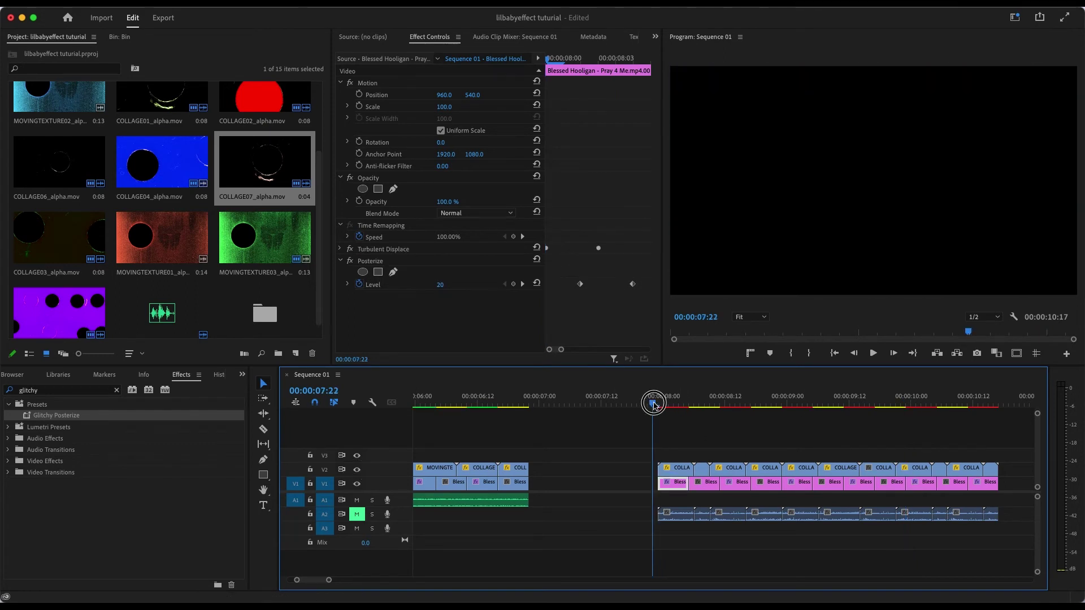
Step: Mark an In point at the cut, extend the range over the glitch section, and render previews
key("i")
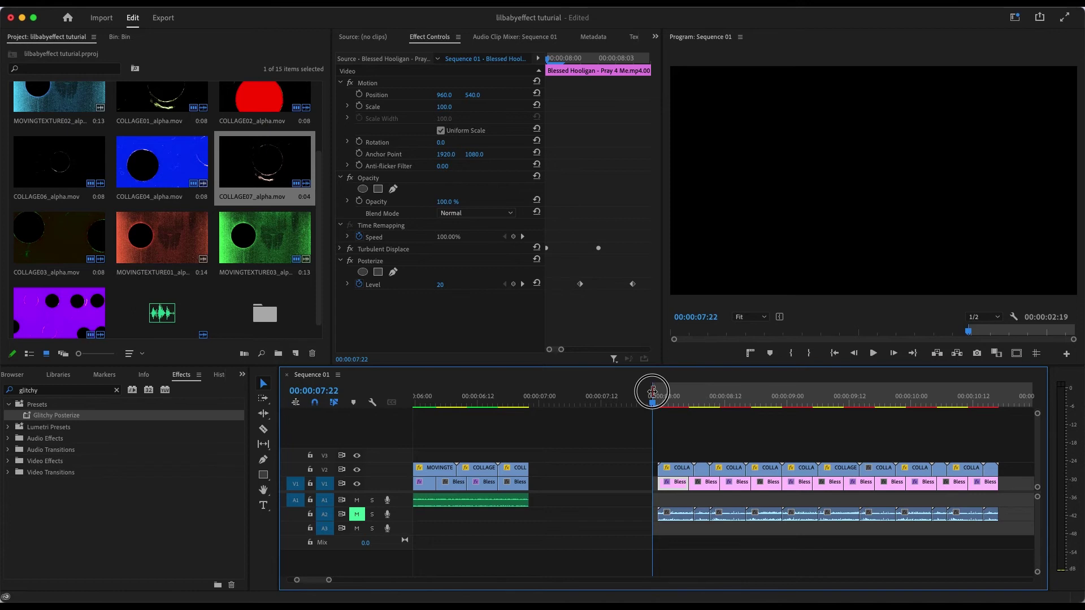
left_click_drag(654, 395, 988, 395)
key("Return")
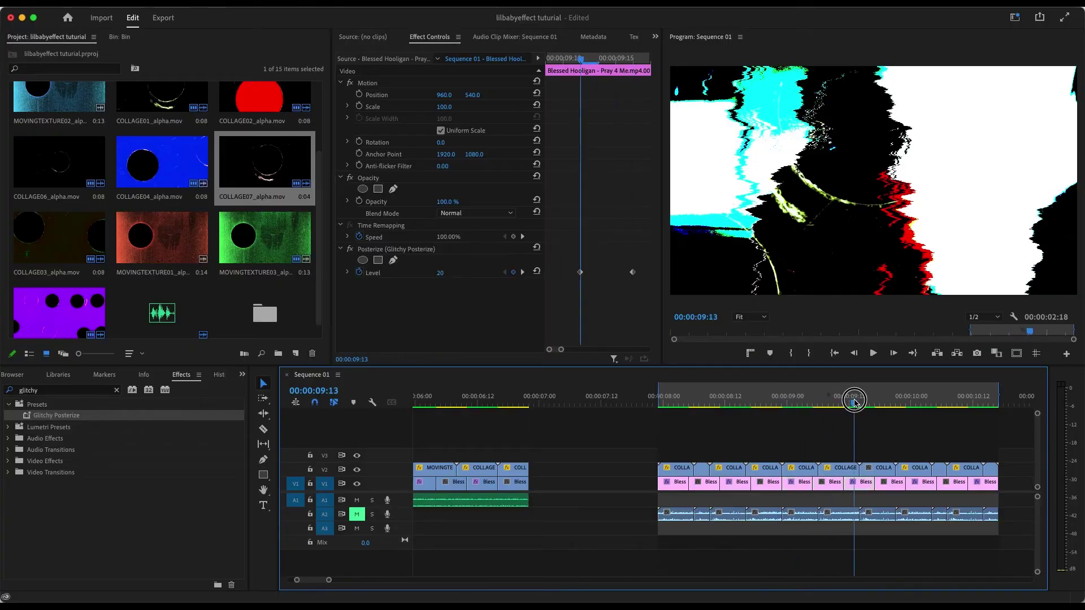
left_click_drag(668, 400, 660, 397)
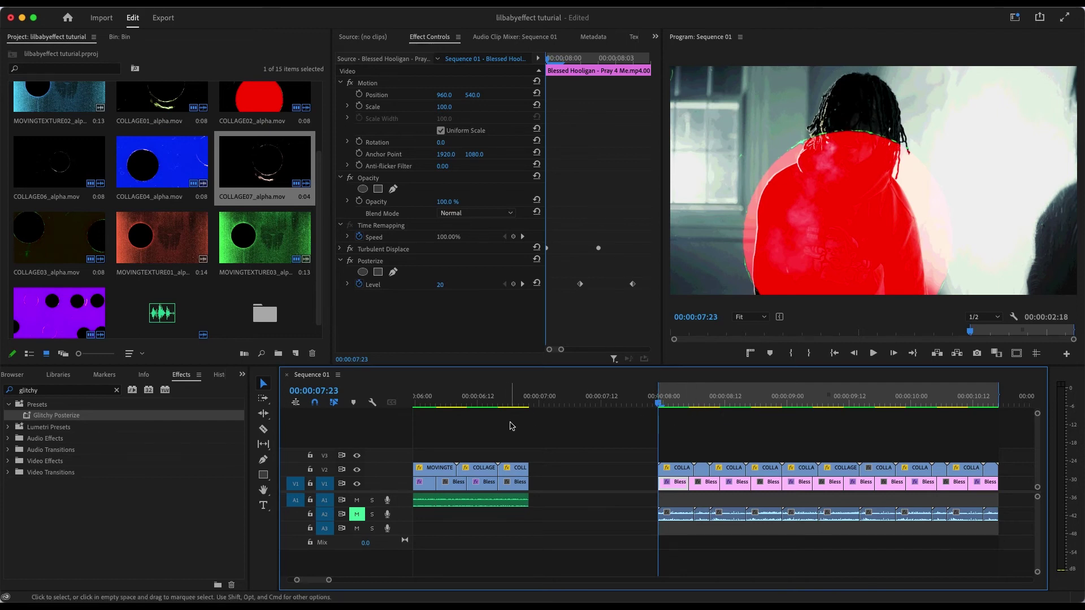
scroll(511, 426, "up", 3)
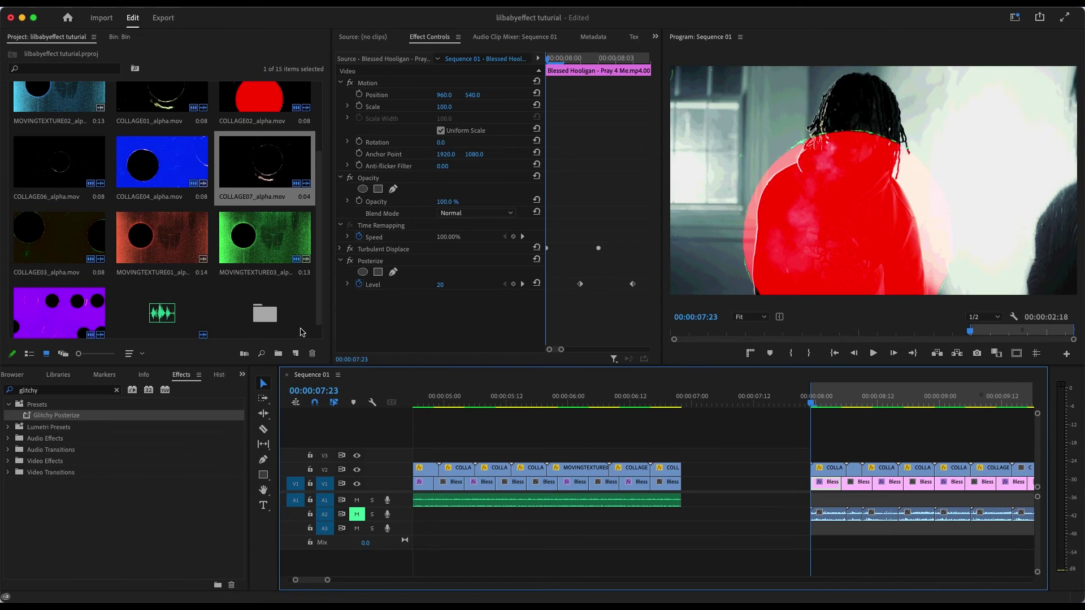
Step: Zoom out the timeline, add SUPER8 Sound.mp3 to the audio track at 07:23, and shorten its end
left_click_drag(318, 311, 346, 347)
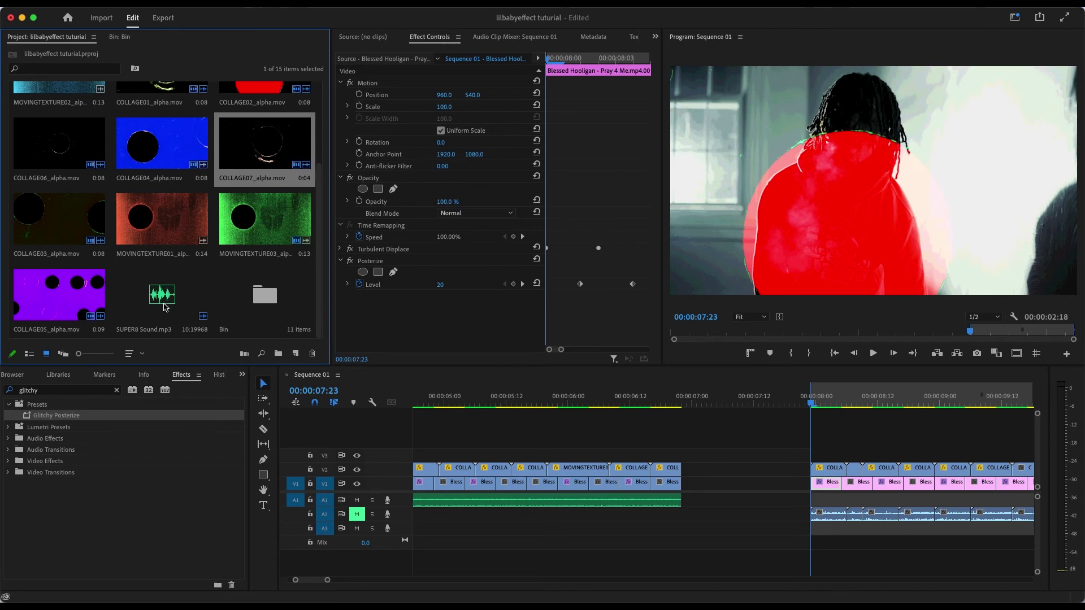
left_click_drag(327, 580, 385, 580)
left_click_drag(157, 301, 621, 500)
left_click_drag(887, 501, 696, 502)
Step: Play the sequence from the start, stopping at 00:00:04:15
left_click(619, 402)
left_click_drag(620, 406, 617, 405)
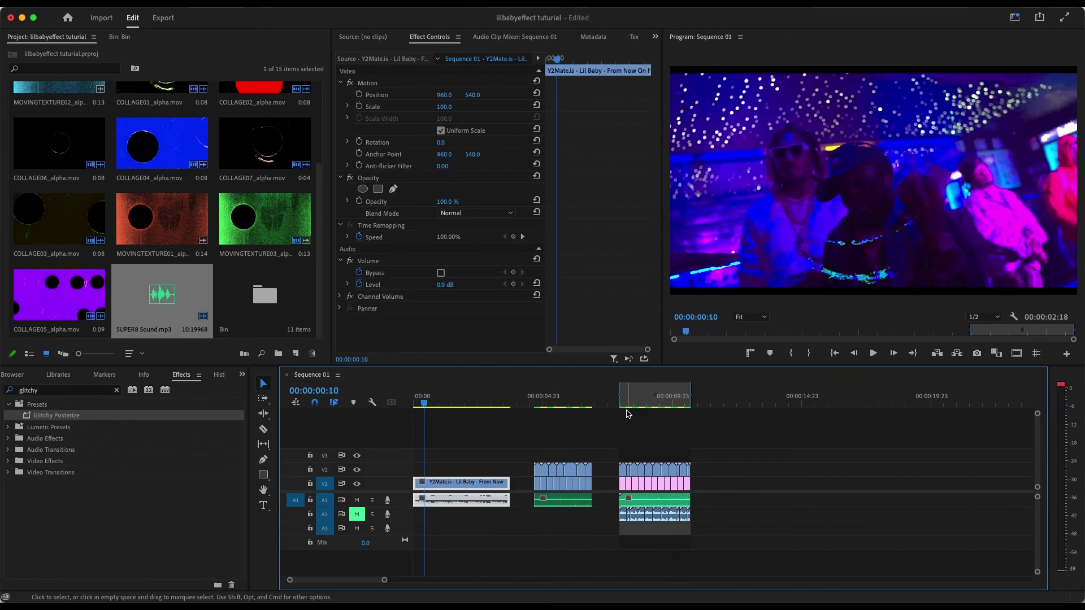
key("space")
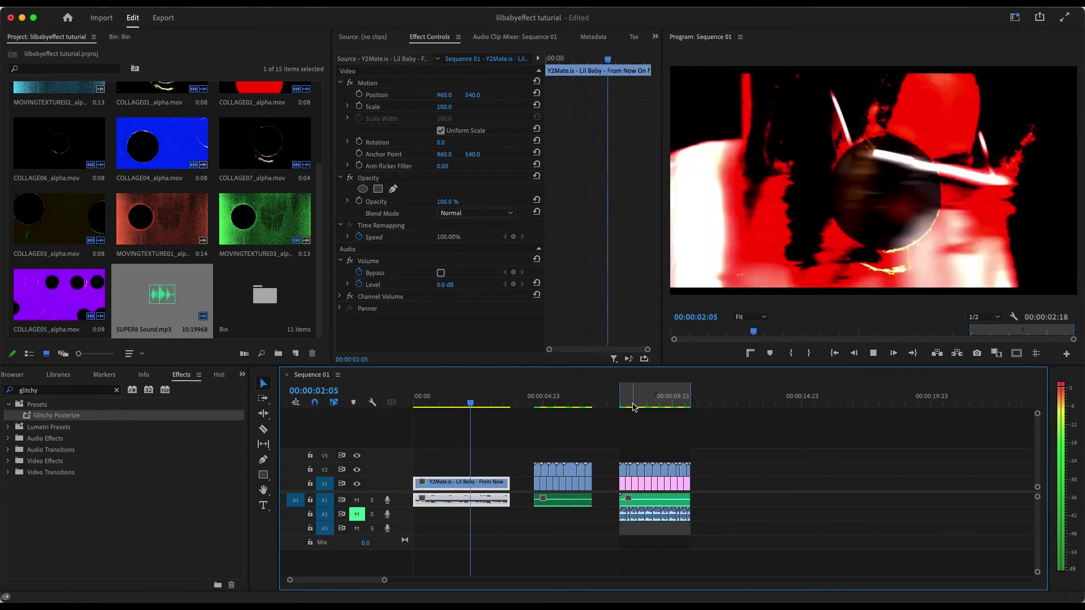
left_click(534, 402)
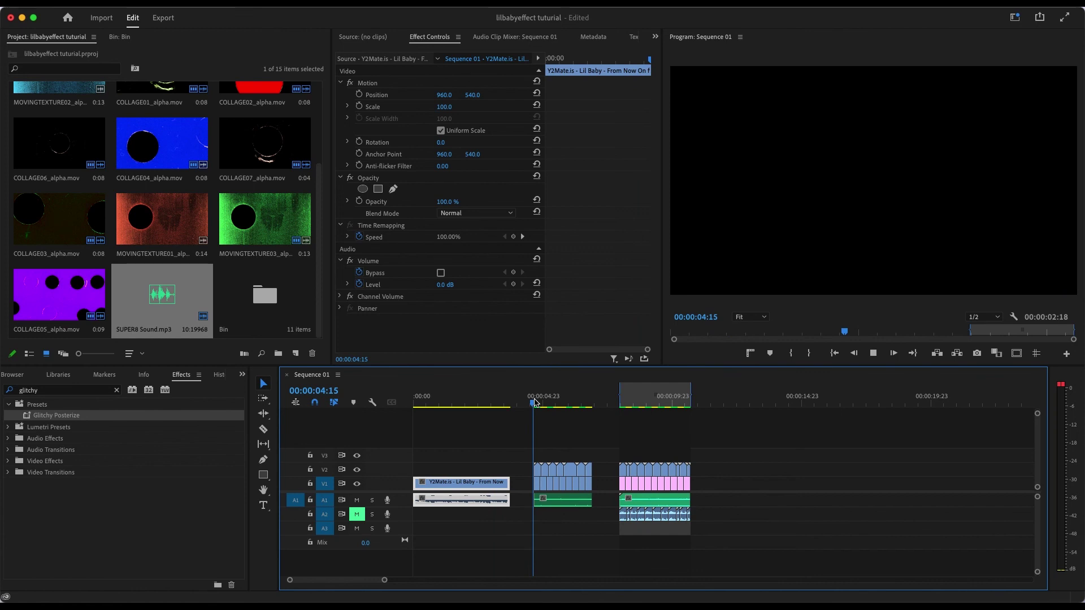